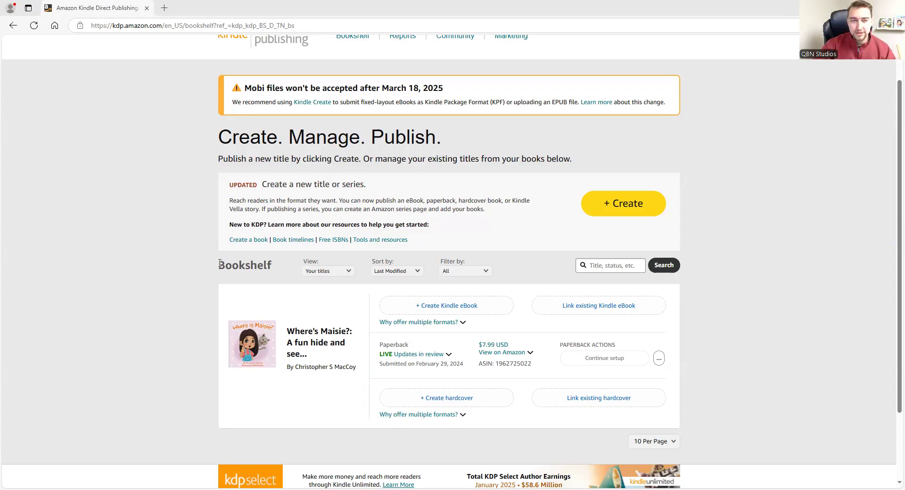
Reload the Bookshelf, examine which formats can be created for a new title, and return to the Bookshelf.
scroll(143, 258, up, 1)
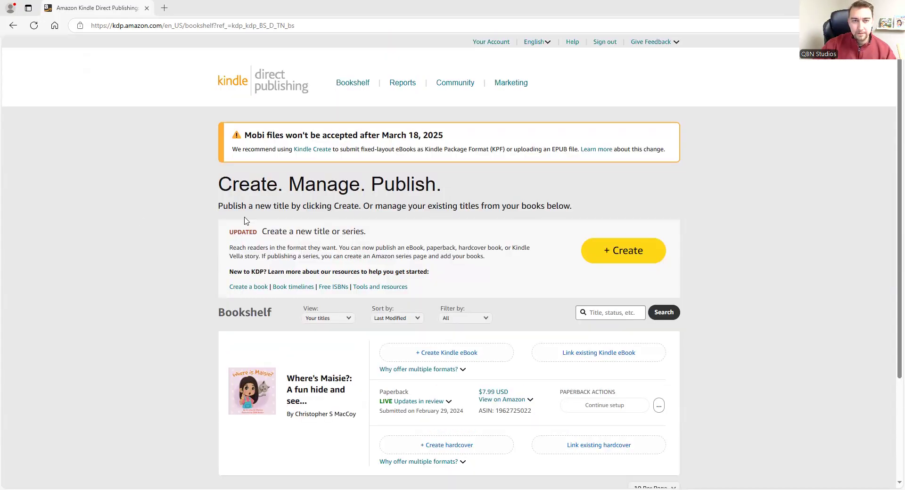
click(346, 84)
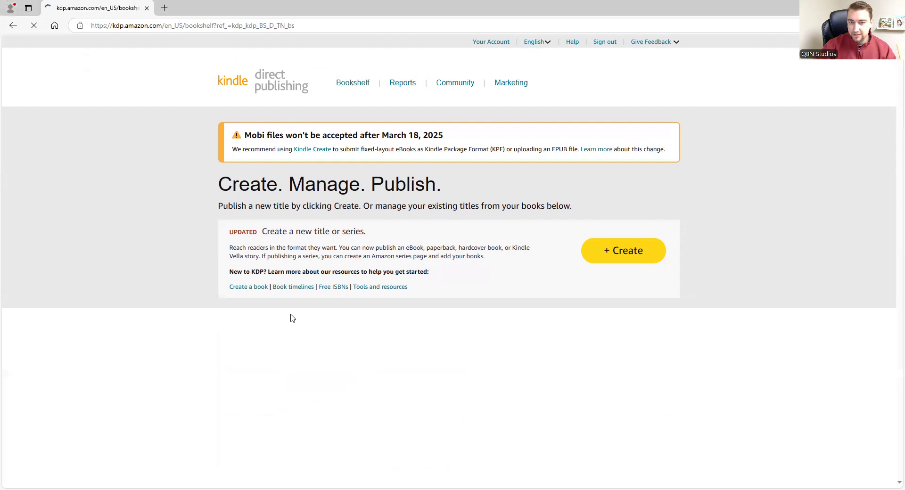
scroll(708, 234, down, 1)
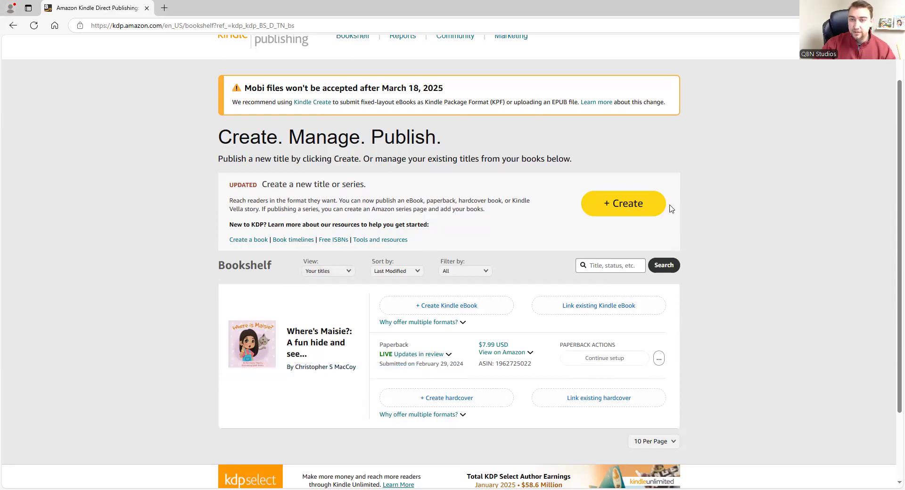
click(639, 207)
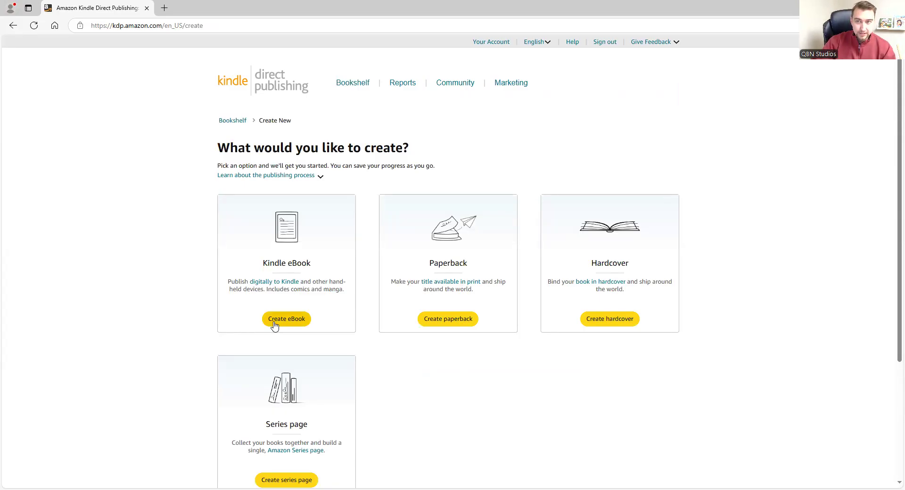
click(230, 124)
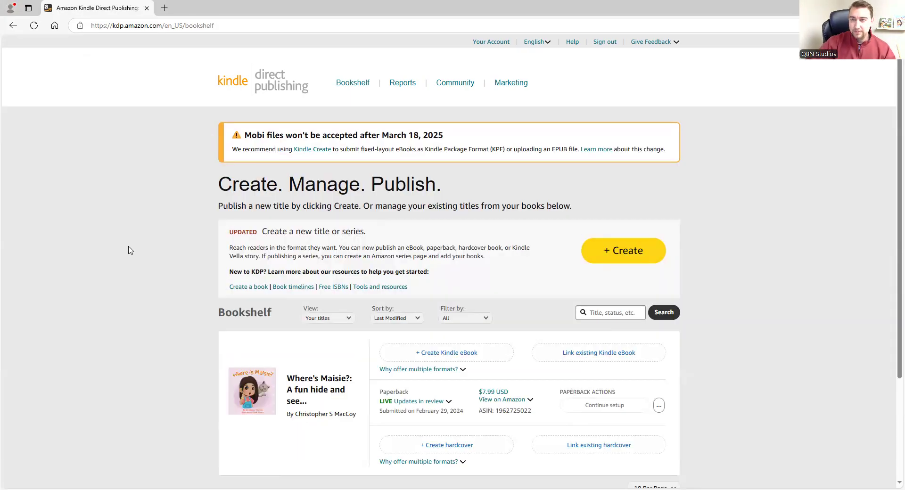
Check the paperback's update status and start a Kindle eBook edition of the existing title Where's Maisie?
scroll(126, 253, down, 3)
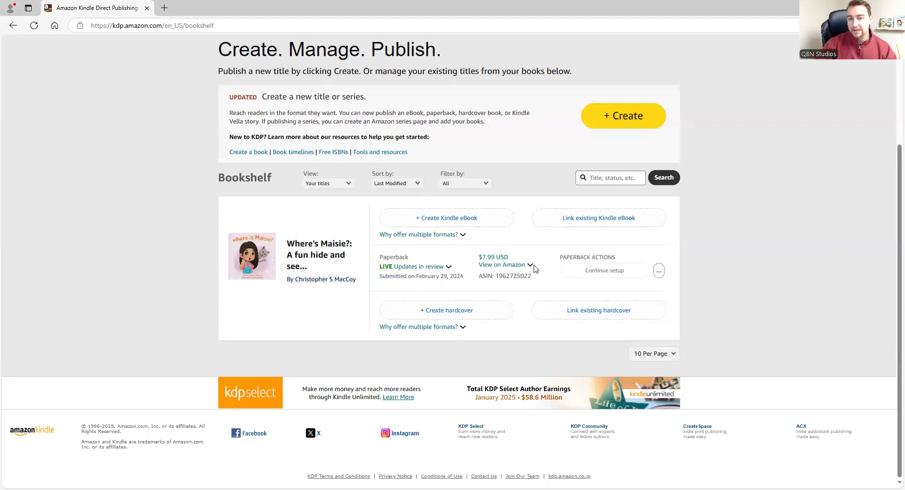
click(419, 267)
click(504, 285)
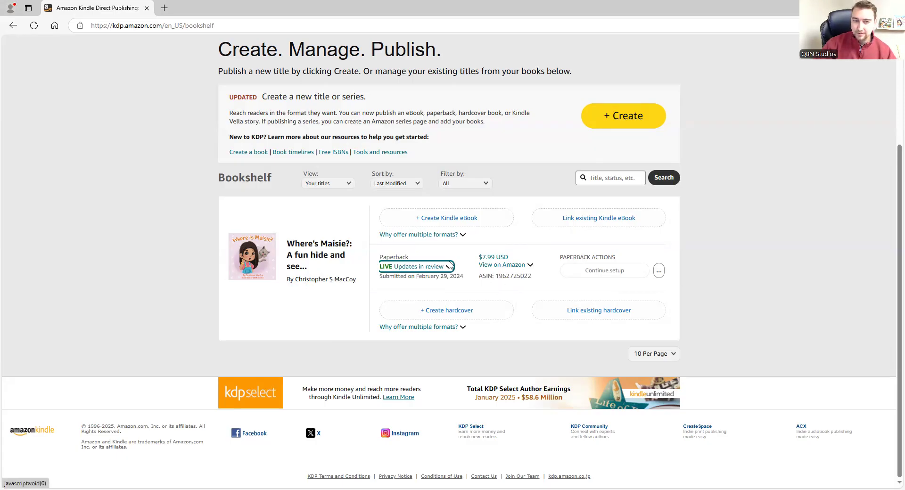
click(423, 220)
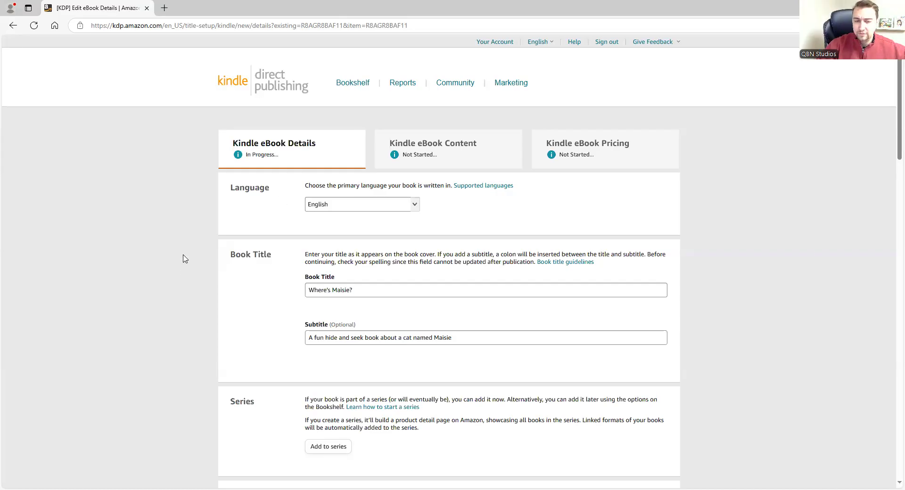
Review the eBook's language, title, subtitle, series, edition number, author and contributor details.
scroll(185, 254, down, 2)
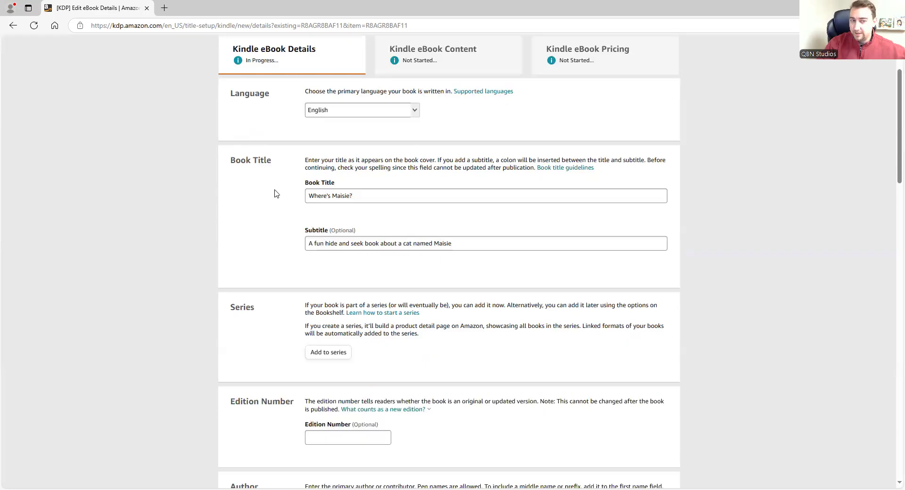
scroll(204, 188, down, 6)
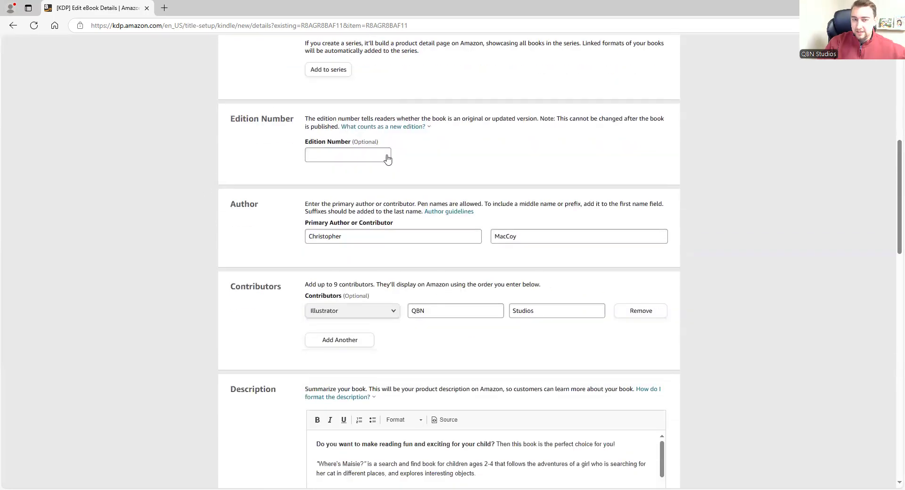
scroll(227, 254, down, 3)
scroll(262, 231, down, 1)
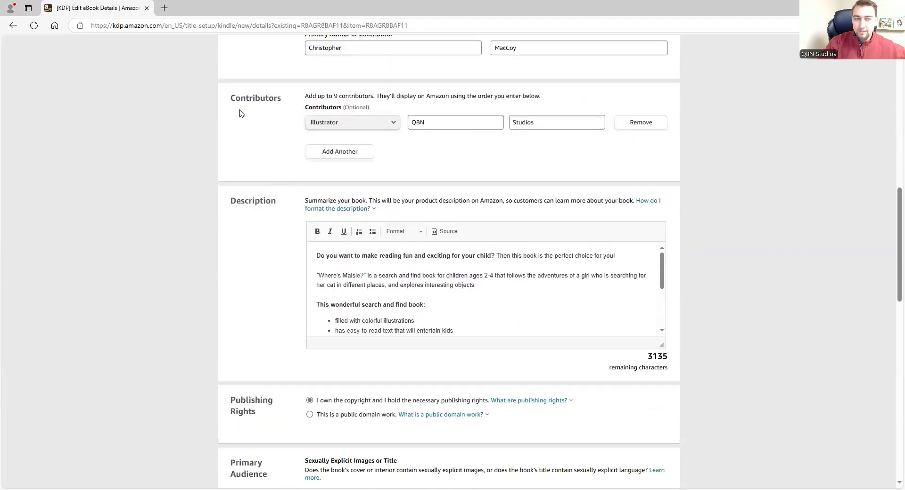
drag(232, 98, 287, 95)
click(288, 96)
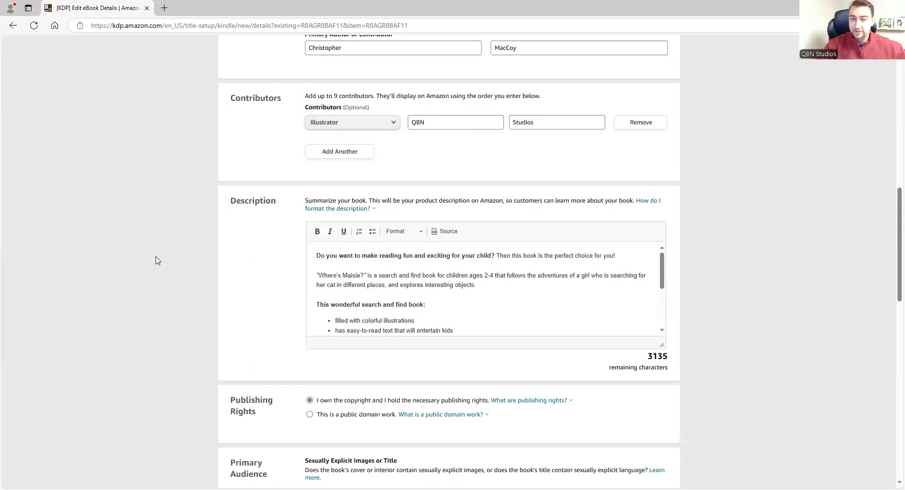
Read through the book description, from its opening question to the closing call to action.
scroll(175, 179, down, 2)
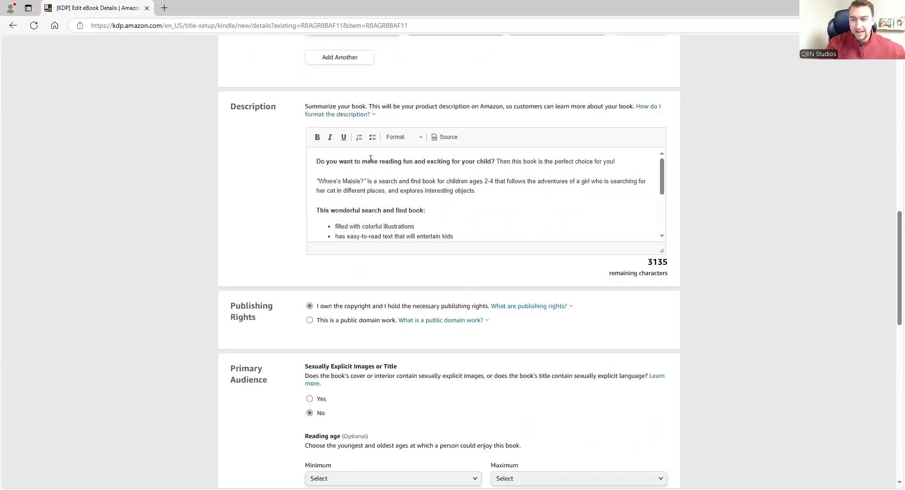
drag(347, 161, 437, 162)
click(437, 161)
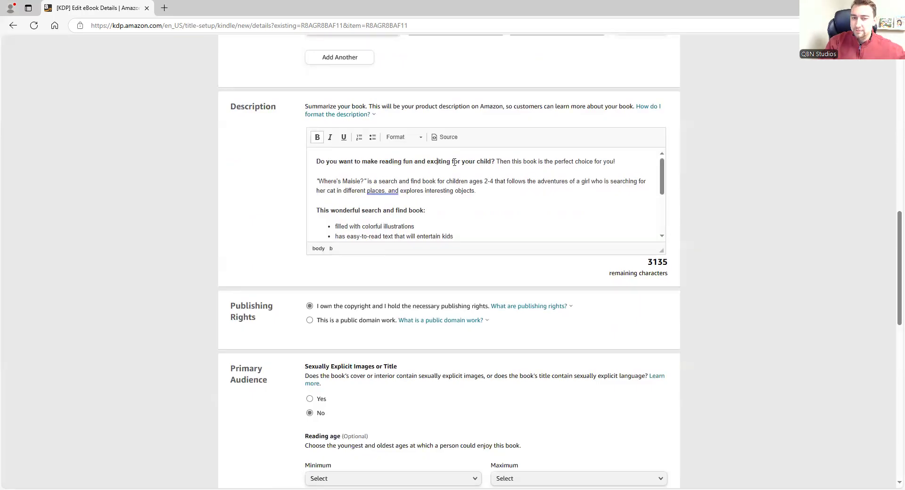
scroll(351, 206, down, 5)
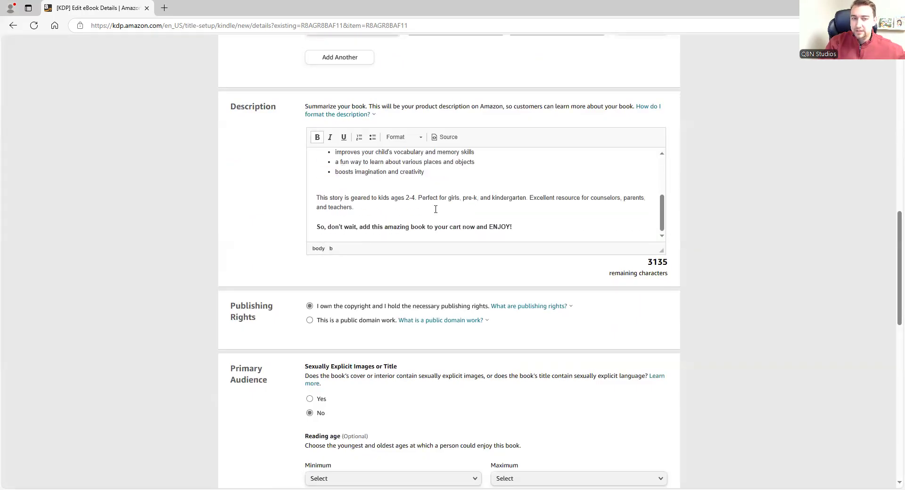
scroll(386, 193, down, 1)
drag(323, 184, 474, 181)
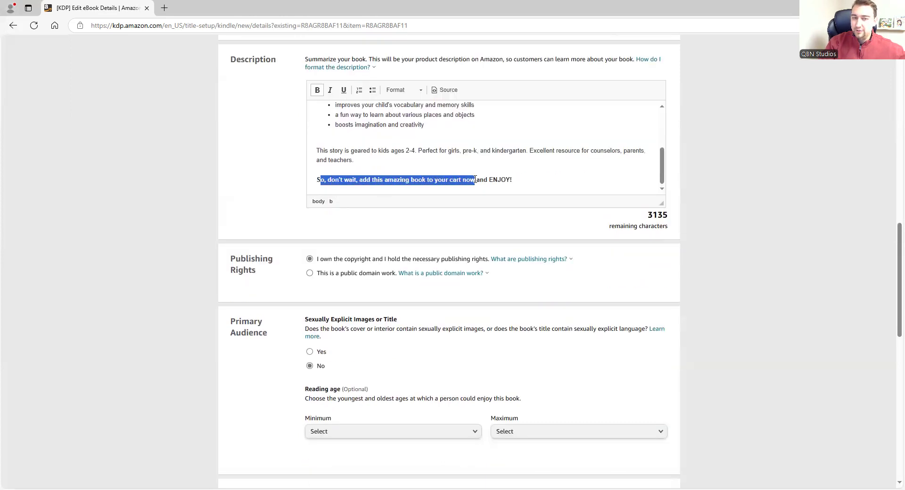
click(475, 181)
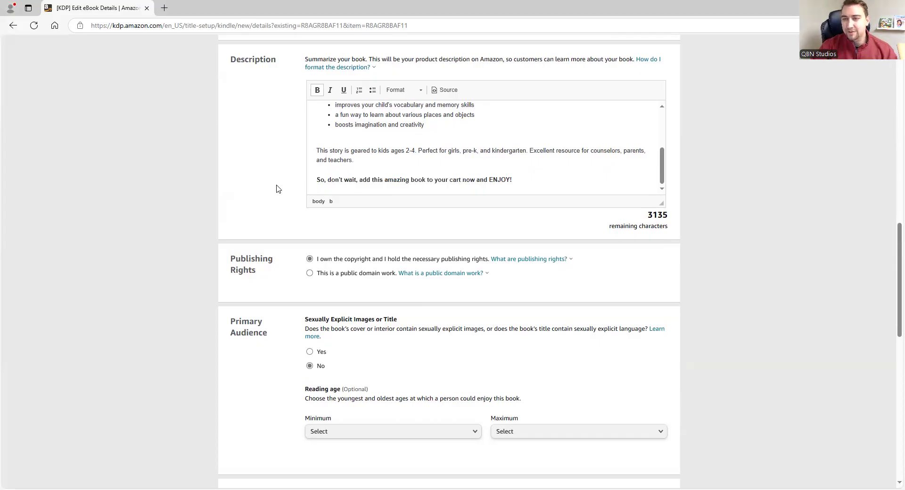
Examine the publishing rights choice and the primary audience, marketplace and category sections of the eBook details.
scroll(255, 185, down, 2)
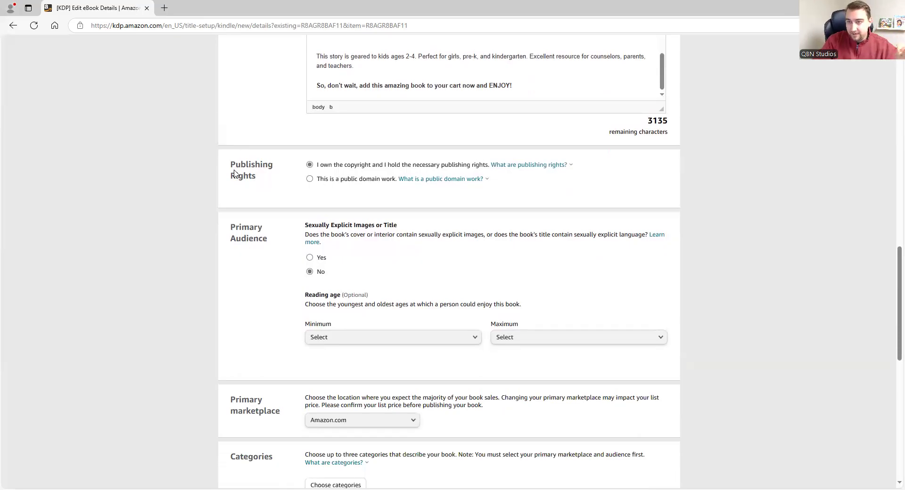
scroll(103, 191, down, 1)
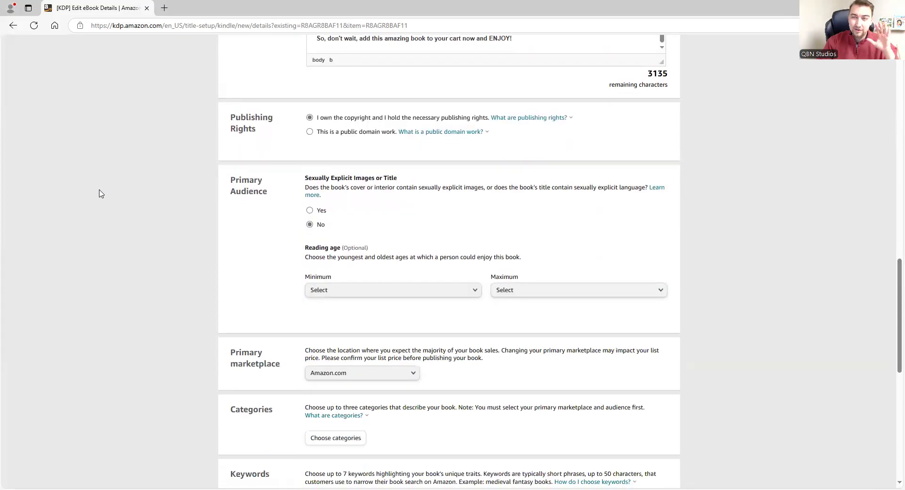
scroll(104, 193, down, 2)
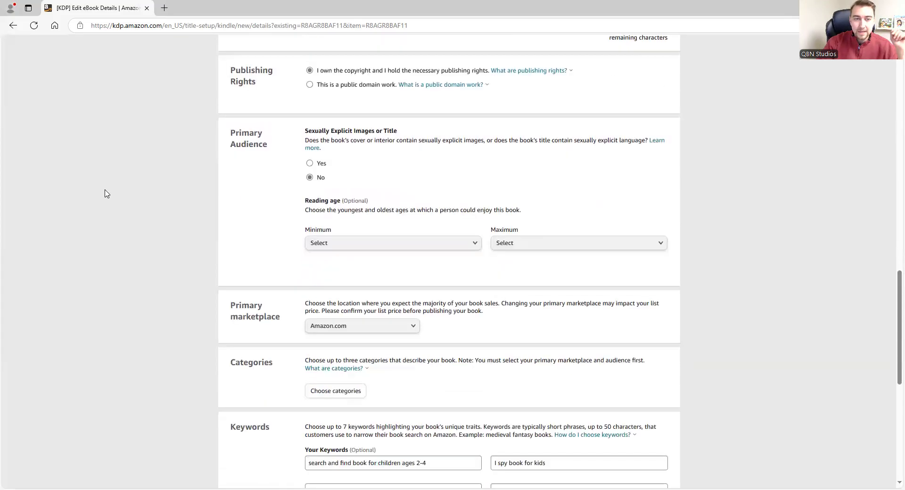
scroll(107, 193, up, 2)
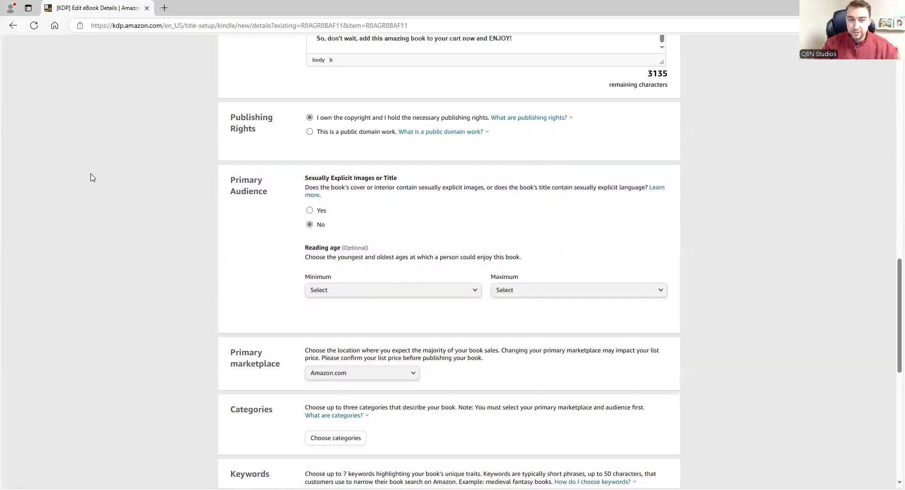
scroll(277, 182, down, 1)
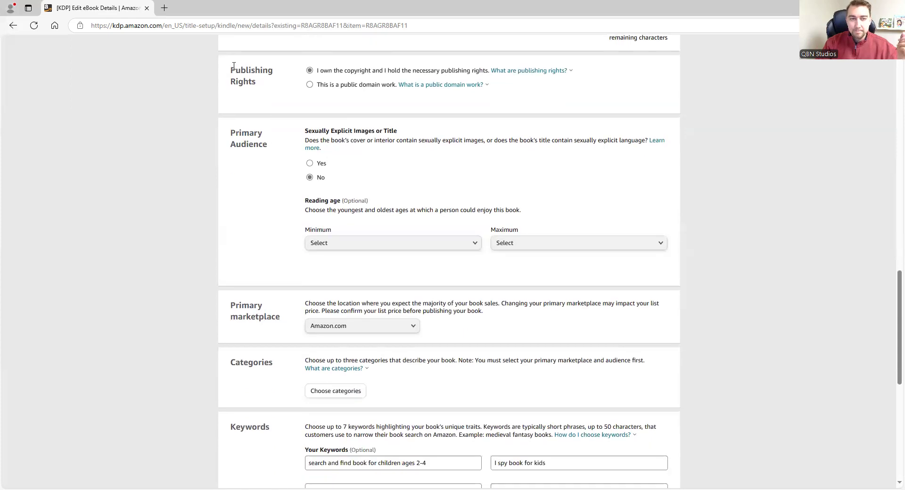
drag(230, 66, 268, 84)
click(323, 70)
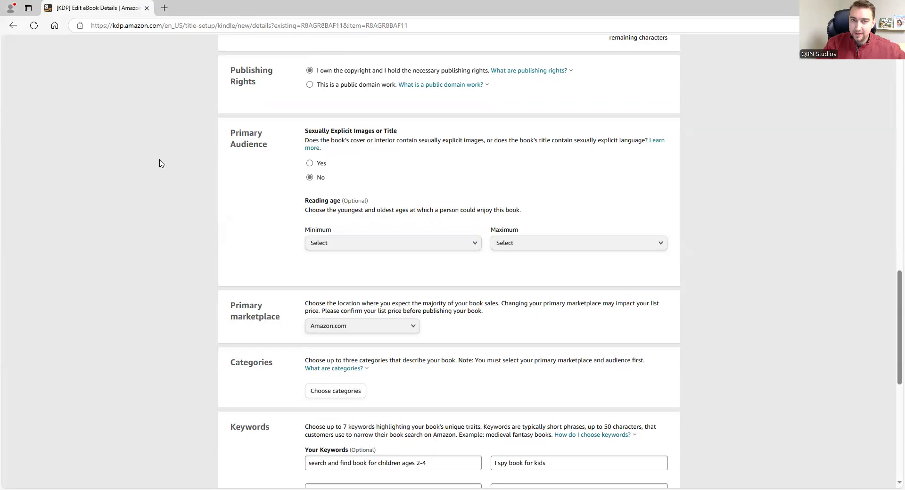
Set the primary audience's reading age to a minimum of Baby and a maximum of 5.
scroll(517, 129, down, 2)
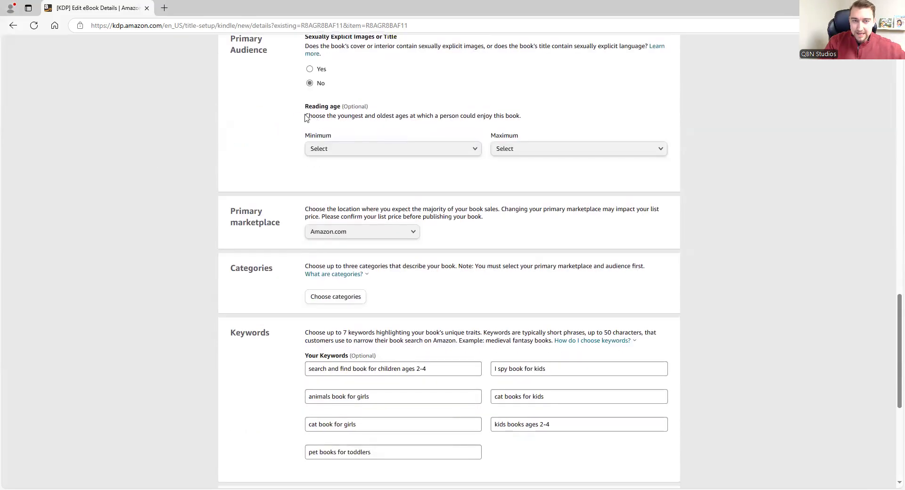
scroll(345, 168, up, 1)
scroll(409, 191, up, 1)
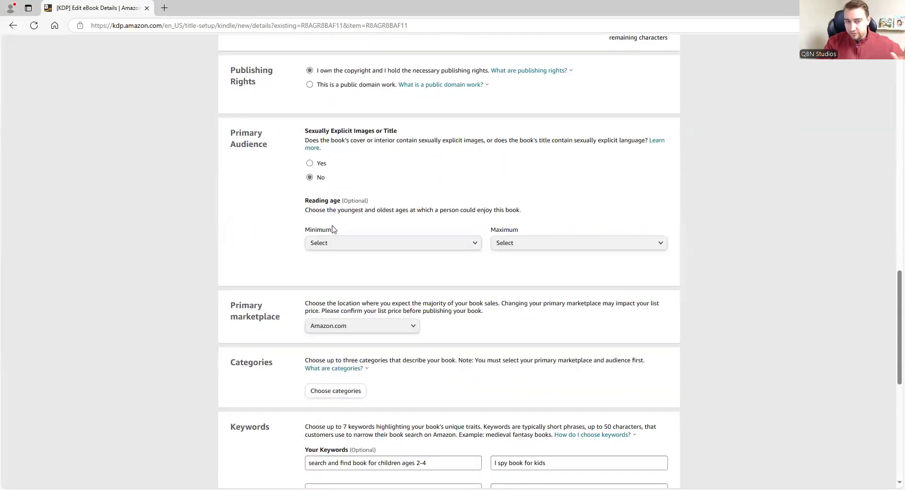
click(349, 245)
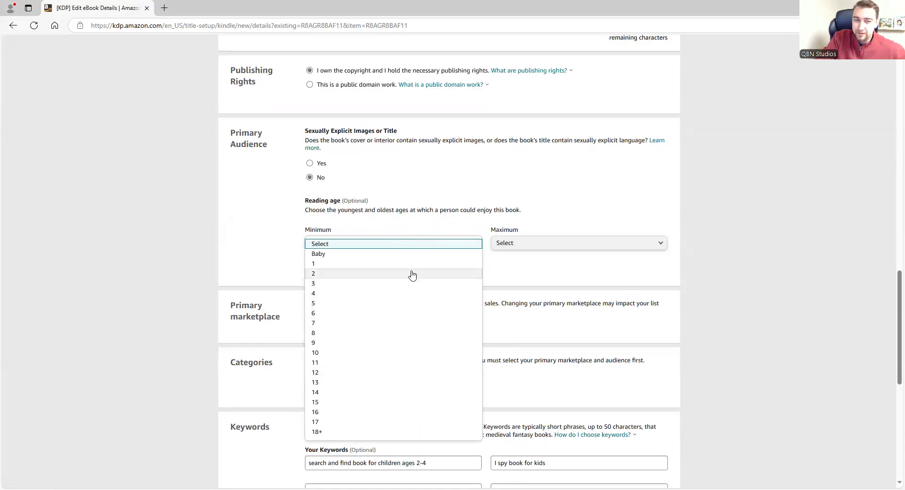
click(398, 254)
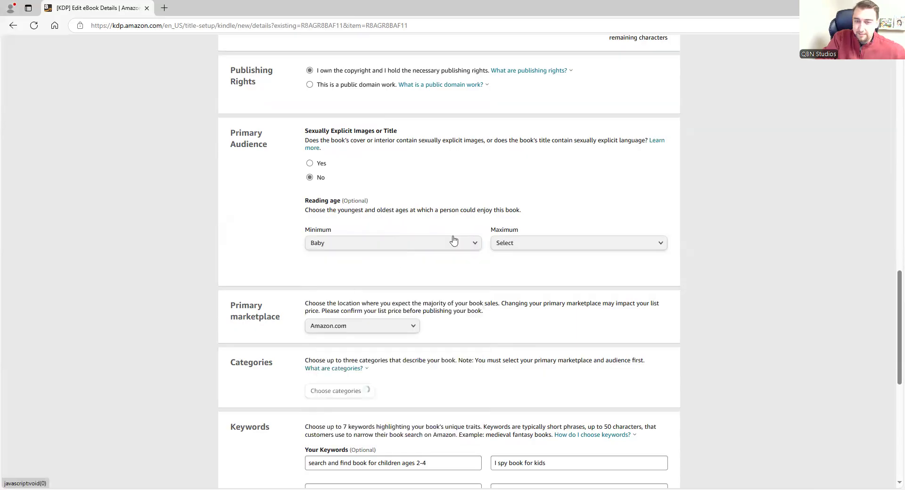
click(552, 243)
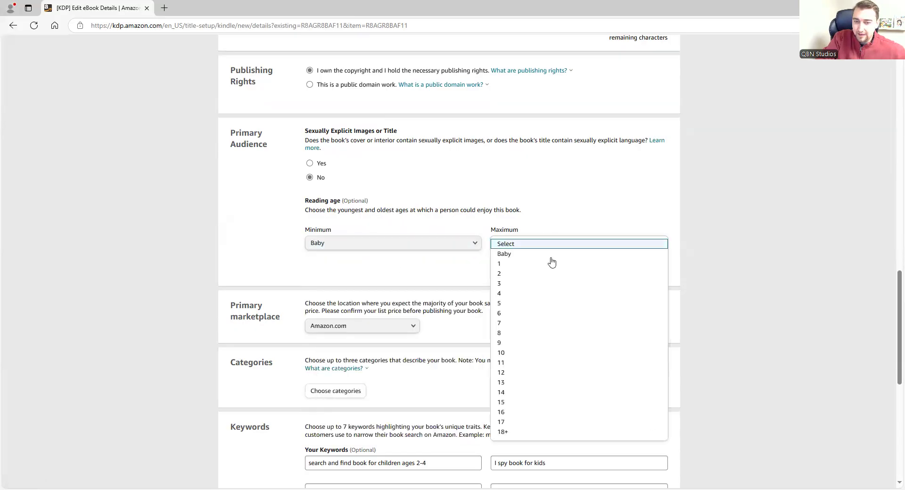
click(533, 303)
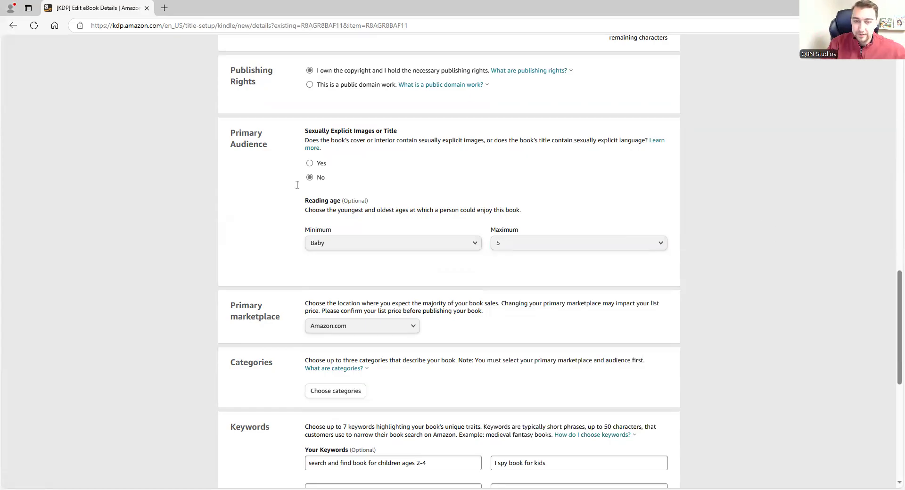
Start choosing categories for the eBook and set the first one's main category to Children's eBooks.
scroll(111, 162, down, 3)
scroll(346, 135, down, 3)
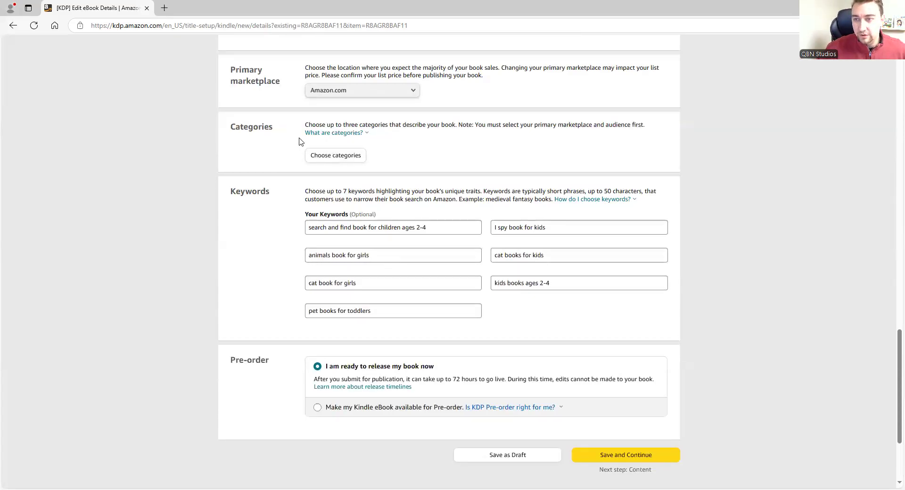
click(332, 161)
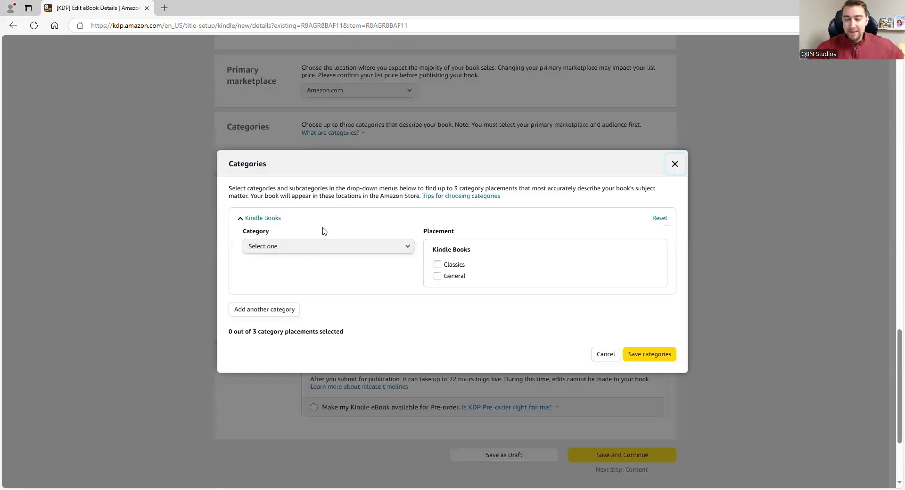
click(298, 252)
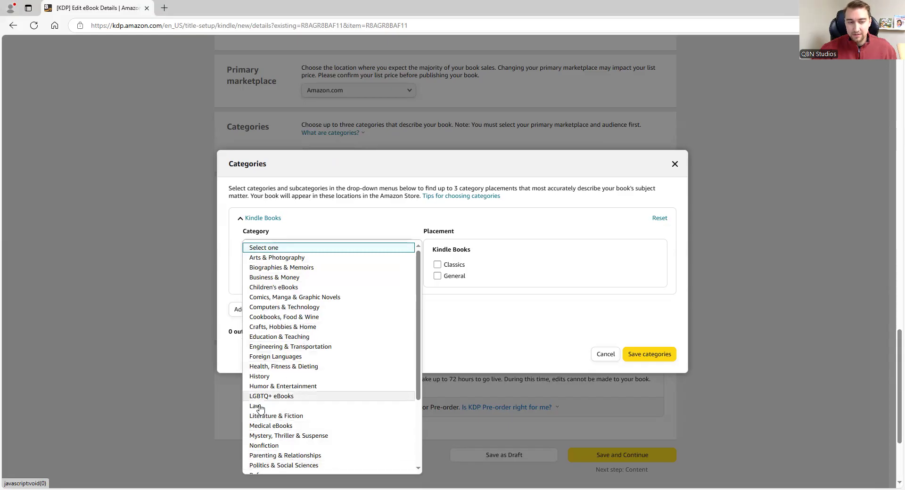
click(296, 288)
Try the Ages 3-5 subcategory with Basic Concepts beneath it for the first category.
click(346, 278)
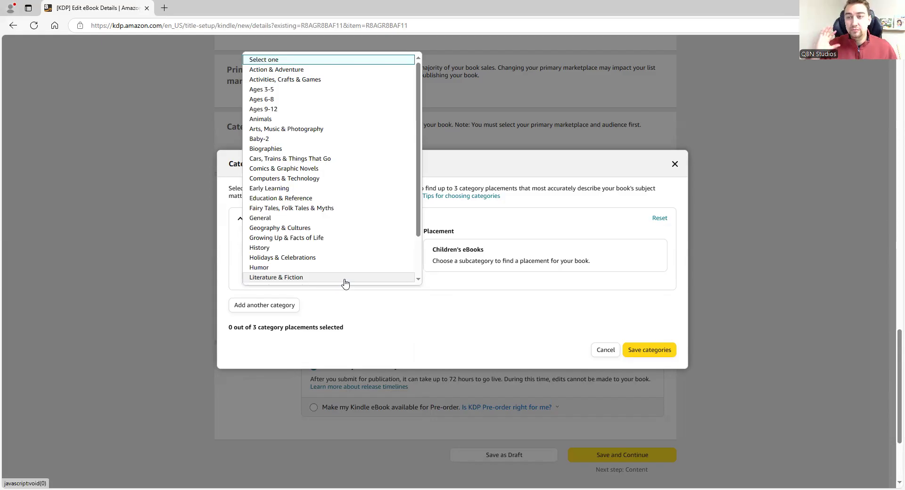
click(309, 91)
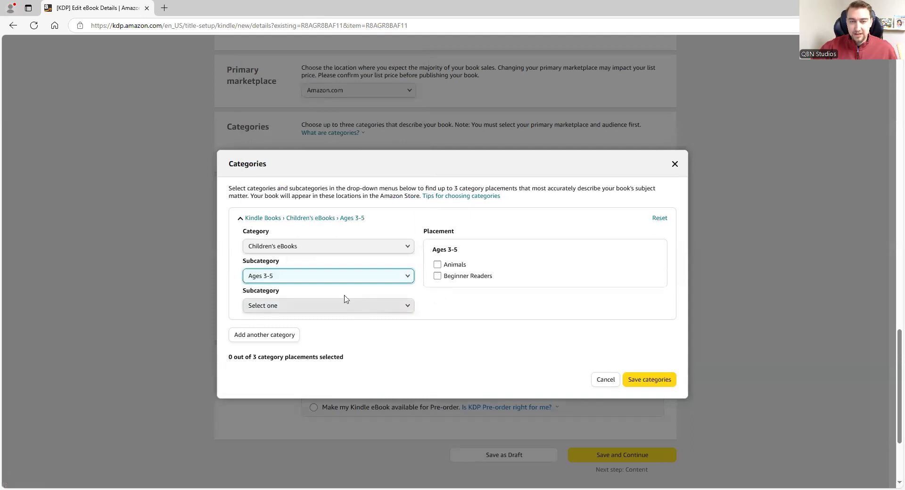
click(403, 305)
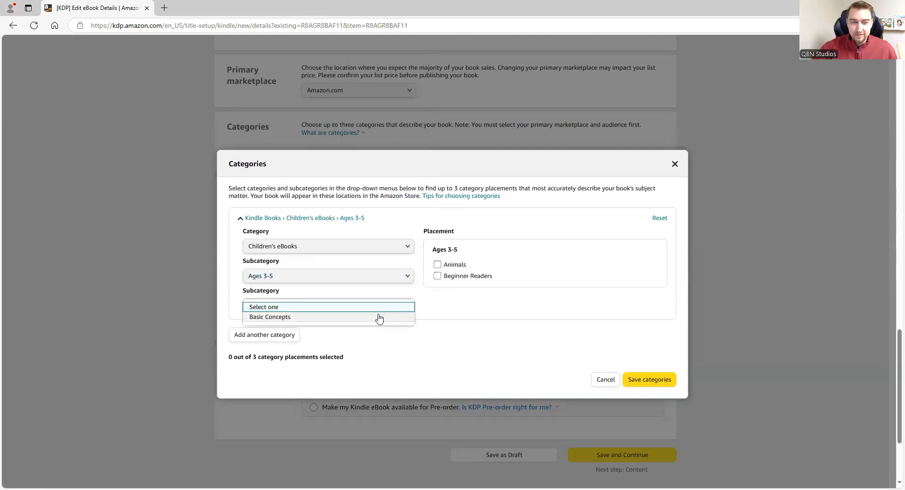
click(374, 318)
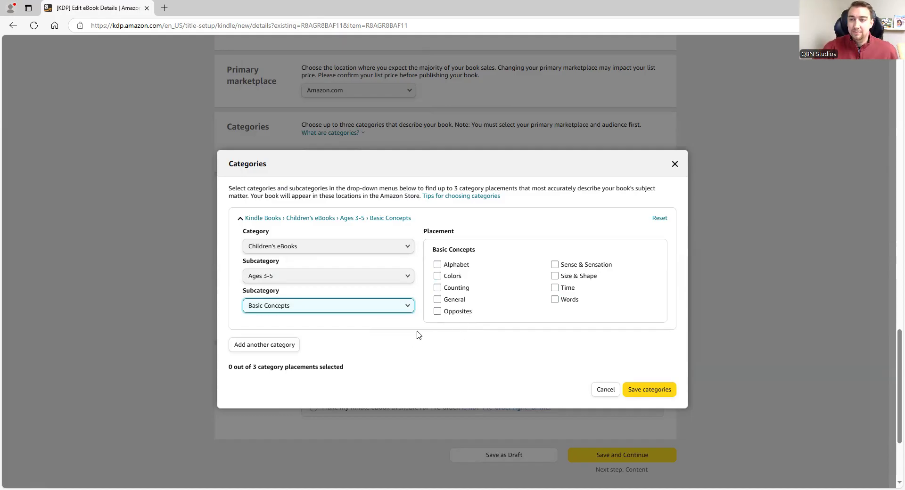
Set the first category's subcategories to Animals and Cats, and select the Fiction placement.
click(340, 277)
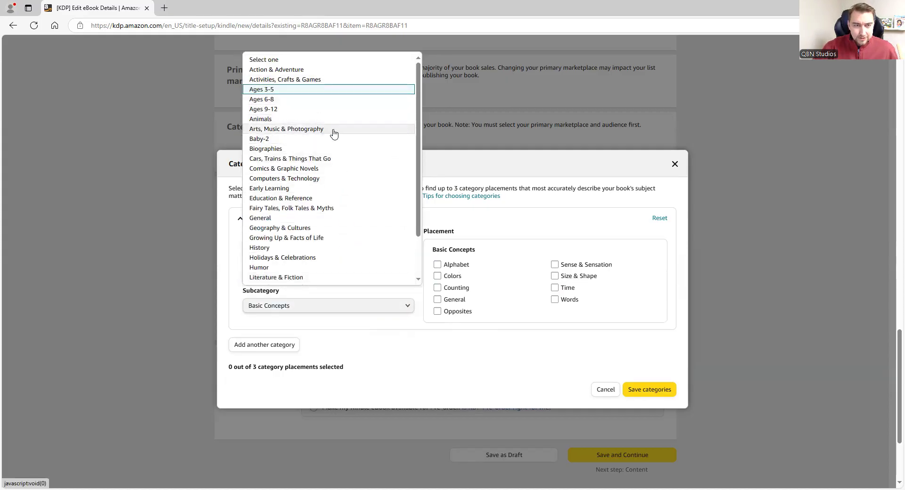
click(318, 119)
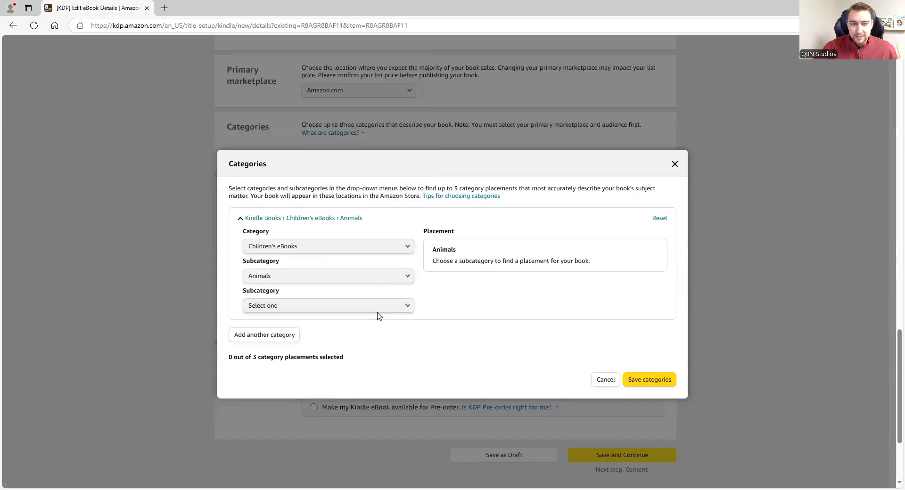
click(380, 307)
click(360, 336)
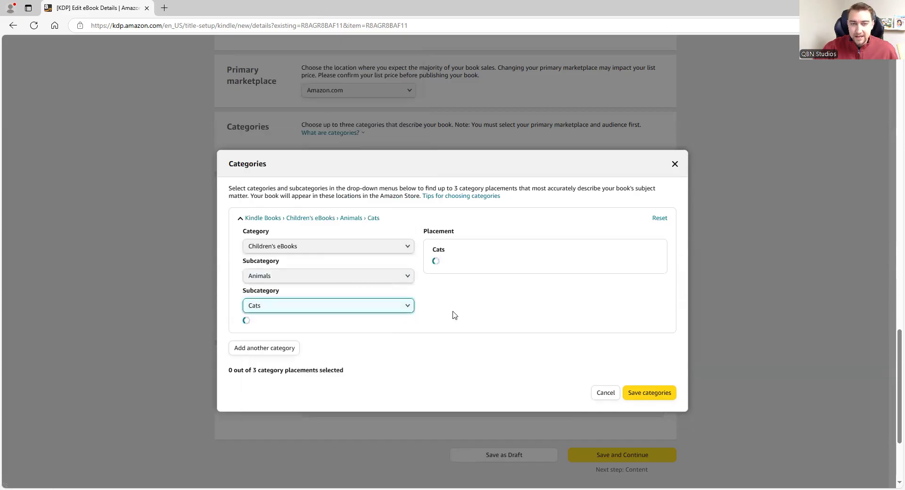
click(436, 266)
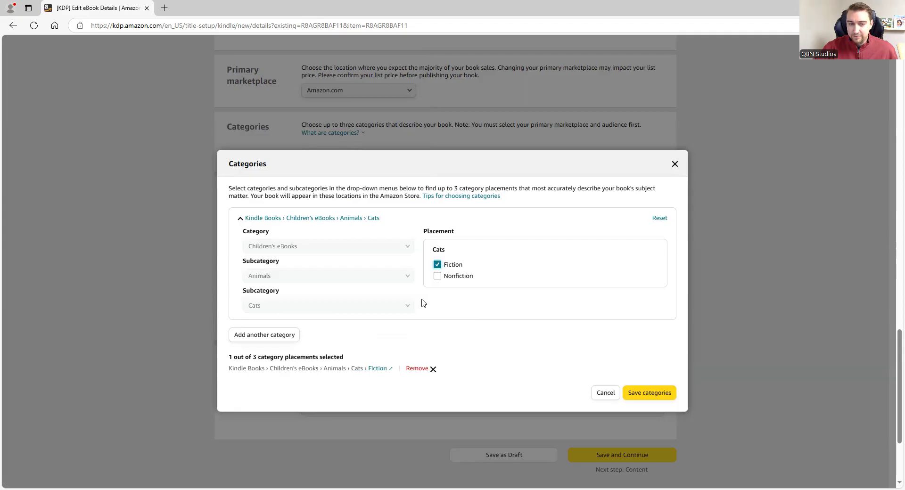
Add a second category under Children's eBooks with the Humor subcategory and select its General placement.
click(279, 337)
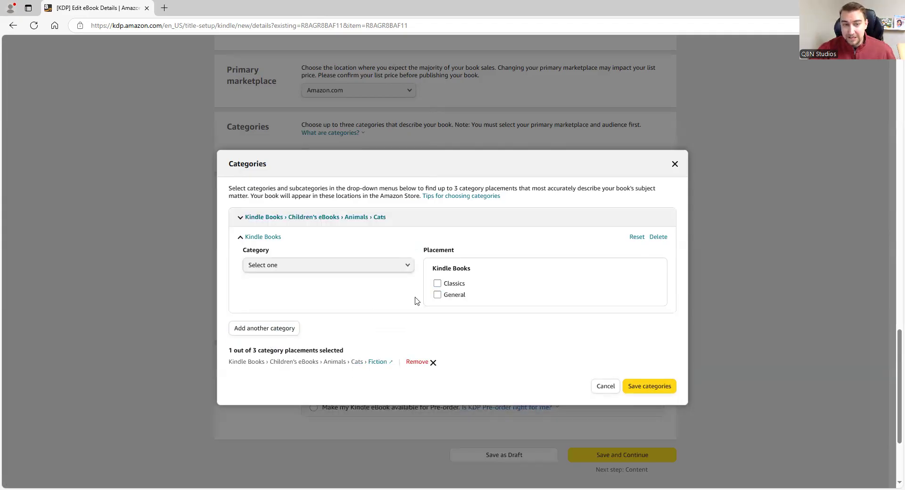
scroll(353, 283, down, 2)
scroll(341, 315, up, 2)
click(333, 266)
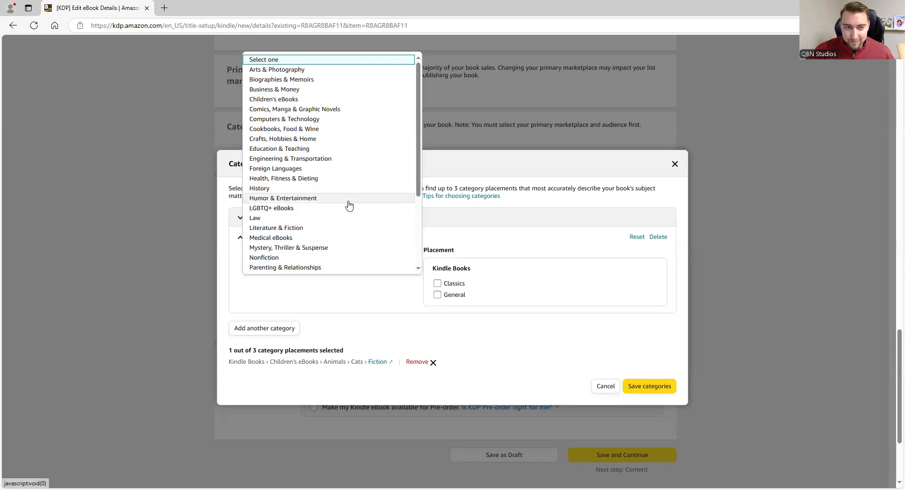
scroll(330, 191, down, 4)
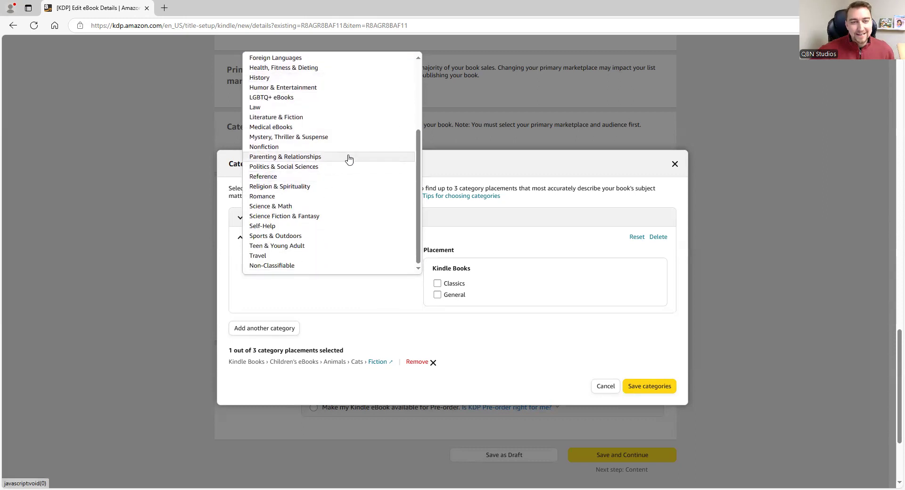
scroll(354, 155, up, 3)
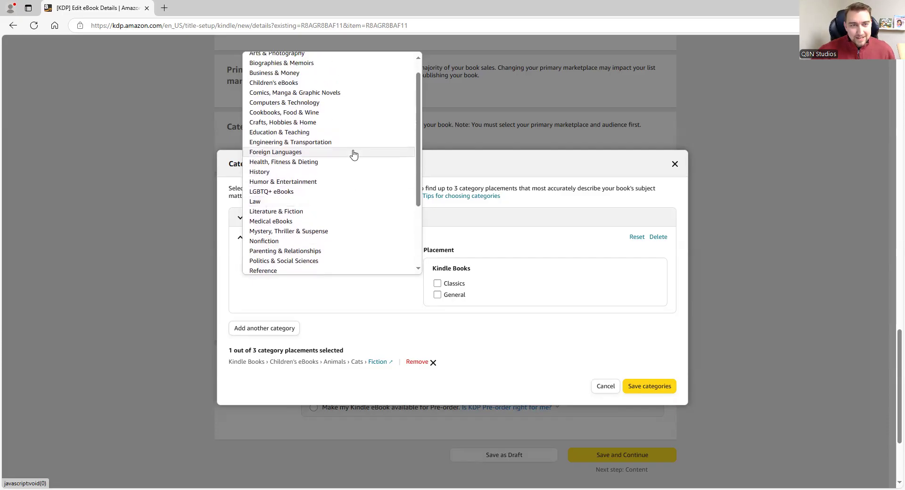
click(307, 84)
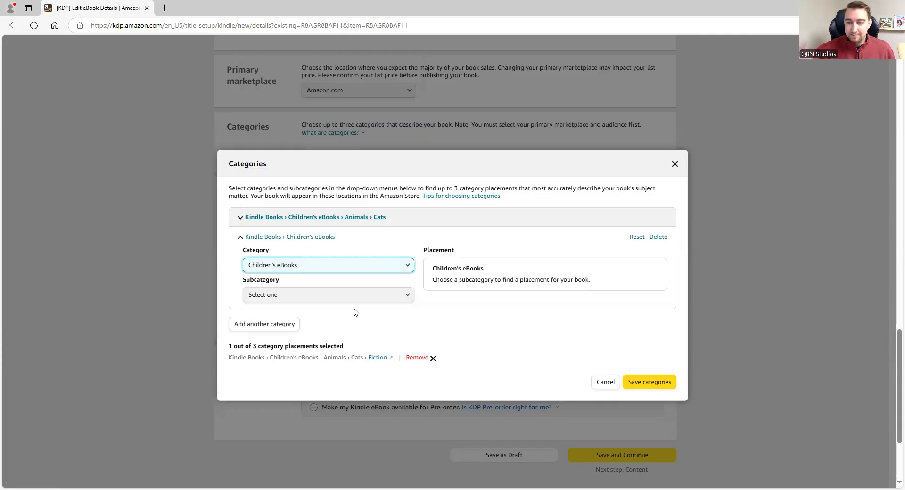
click(327, 297)
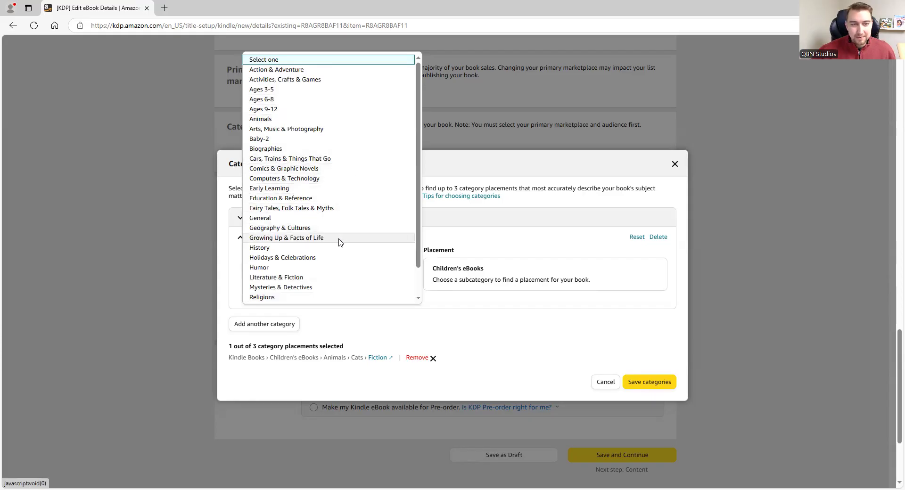
click(319, 267)
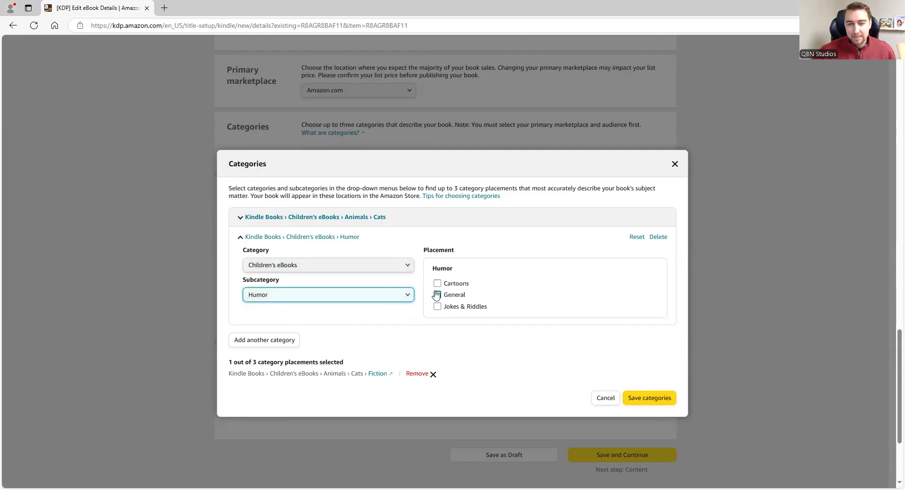
click(437, 295)
Add a third category and set its main category to Children's eBooks.
click(285, 340)
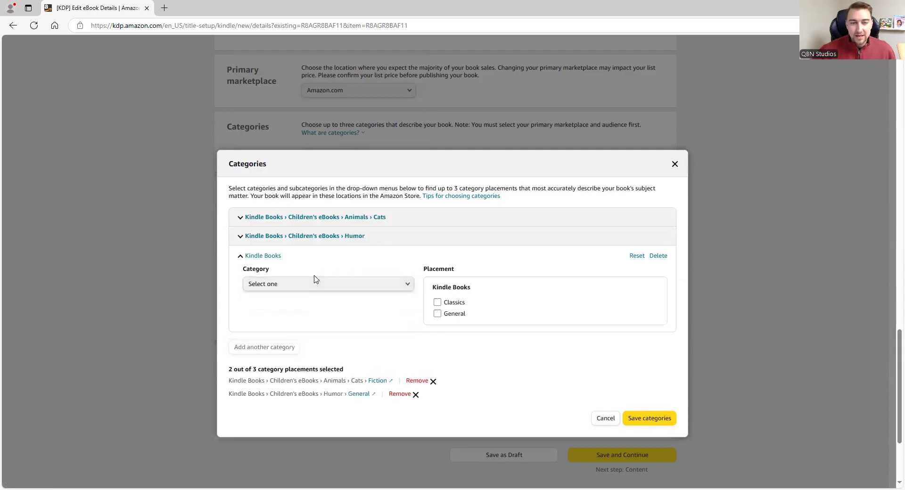
click(316, 281)
click(309, 99)
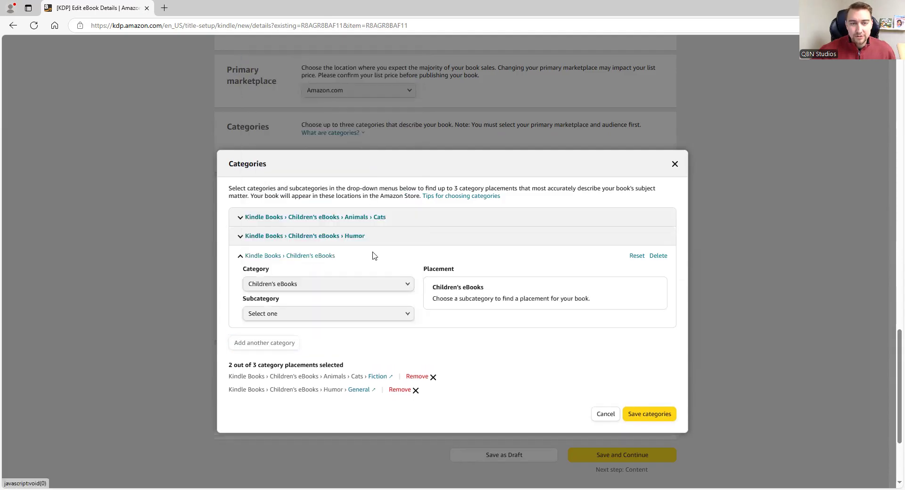
Try Activities, Crafts & Games for the third category, comparing the placements under Activity Books and Games.
click(358, 313)
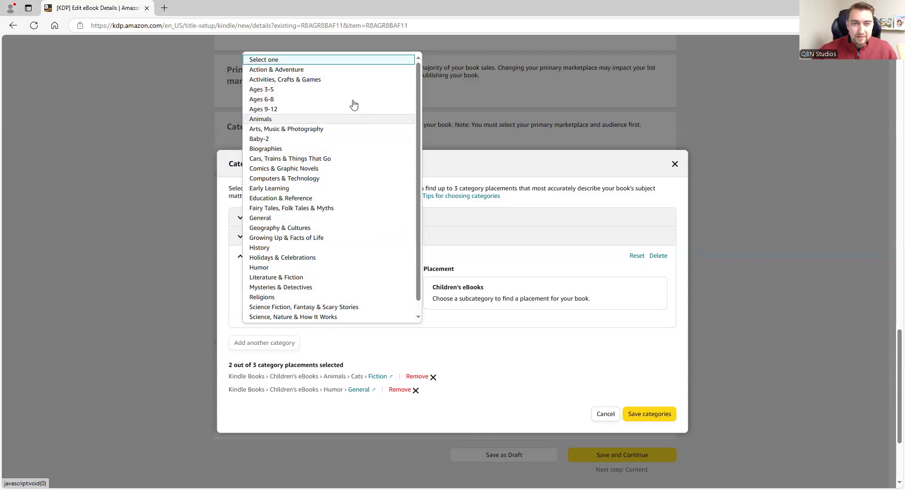
click(284, 80)
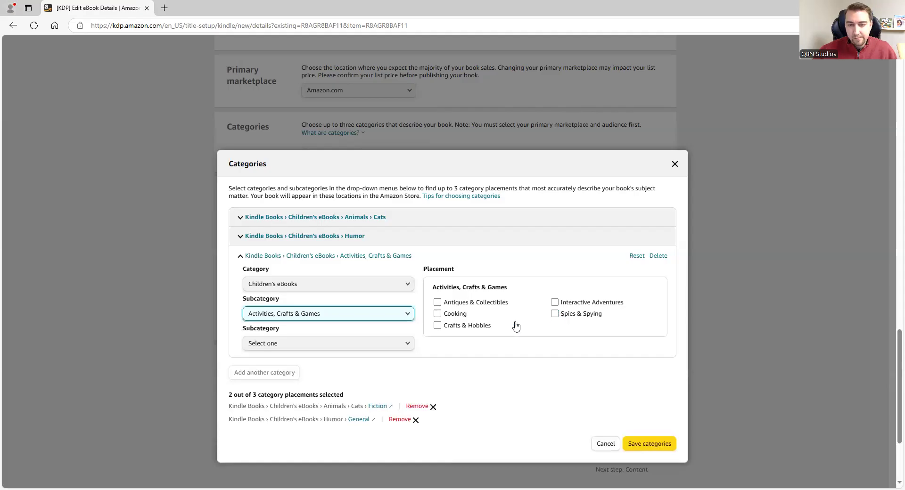
click(383, 343)
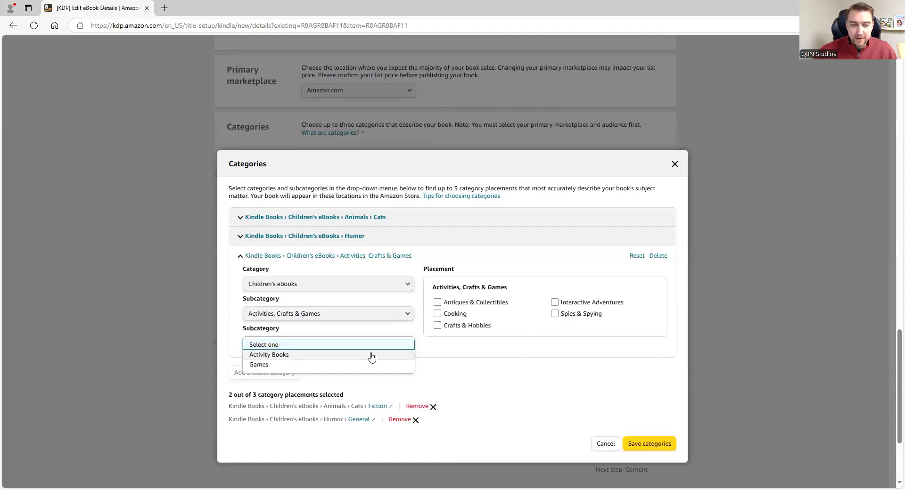
click(370, 356)
click(374, 350)
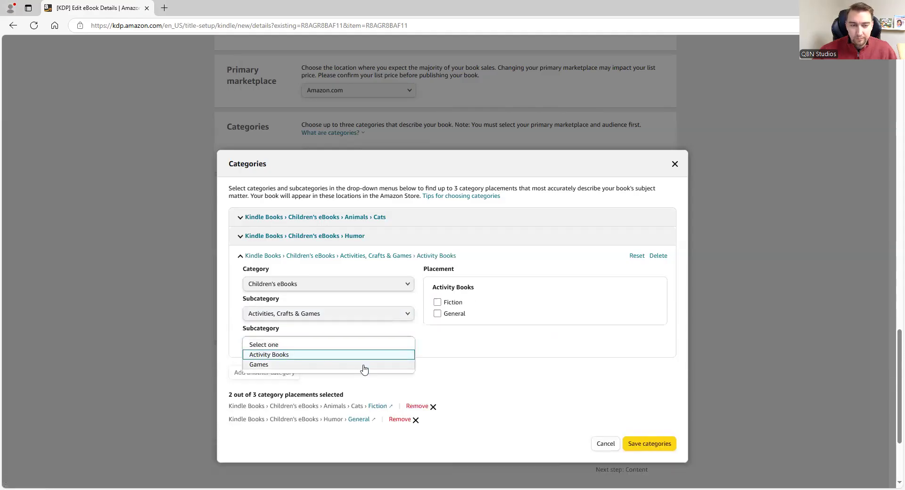
click(373, 365)
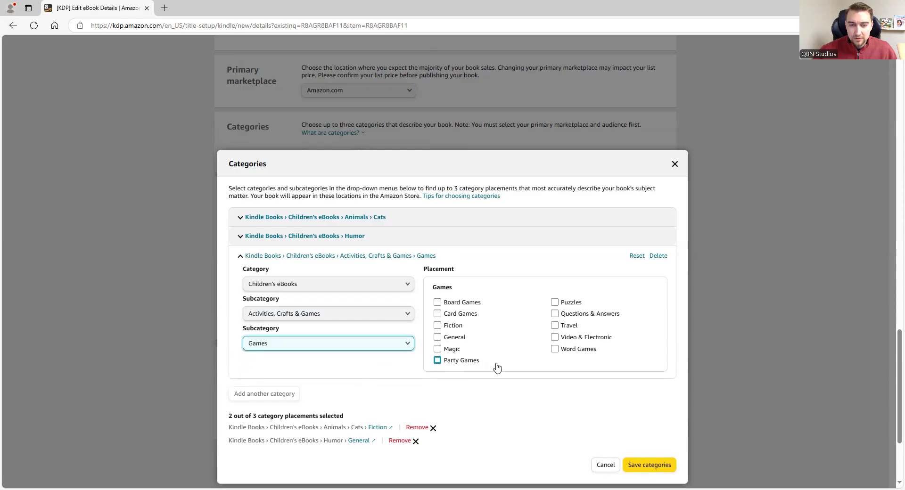
Clear the Games choice from the third category's lowest subcategory level.
click(332, 316)
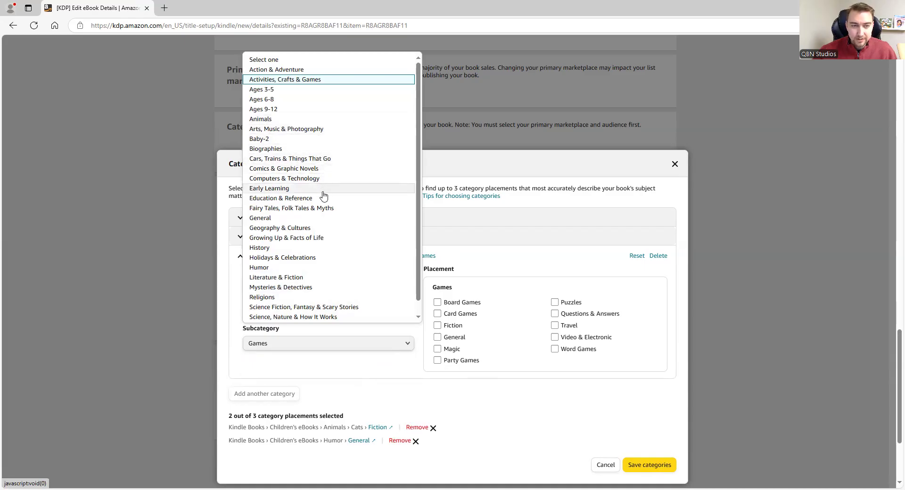
scroll(326, 200, down, 1)
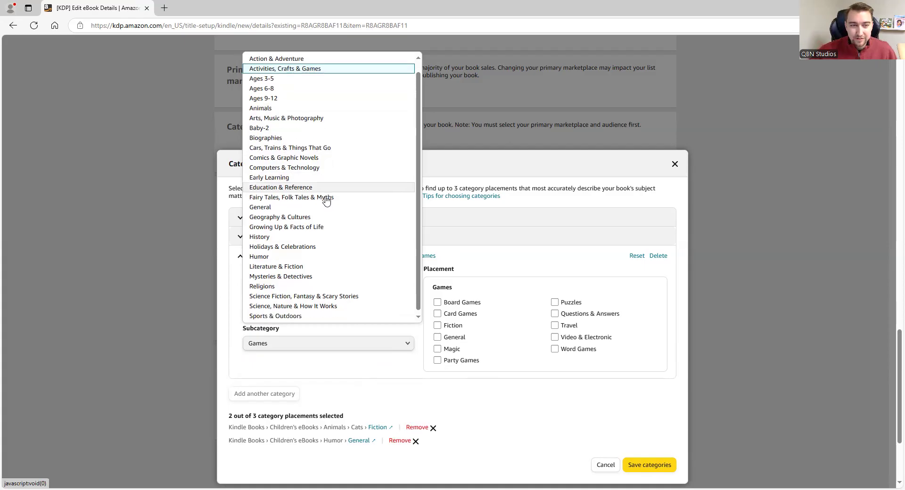
scroll(320, 200, up, 4)
click(351, 361)
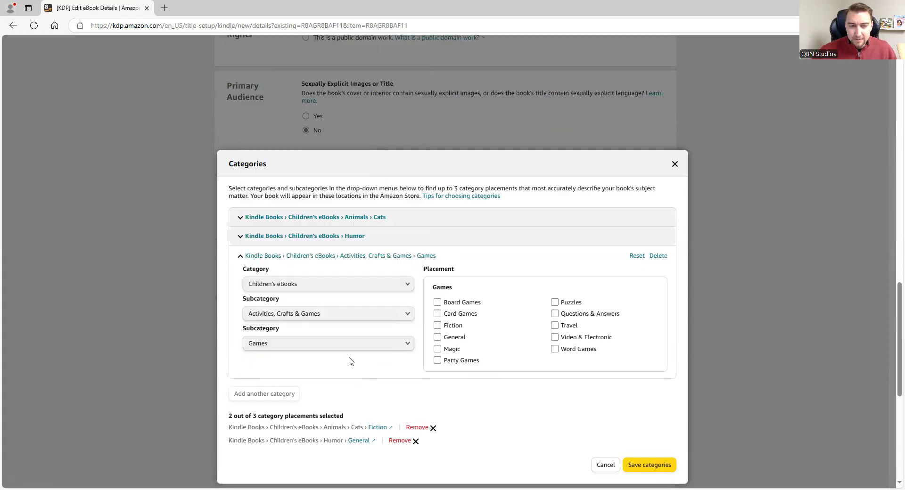
click(290, 314)
click(330, 364)
click(334, 348)
click(327, 349)
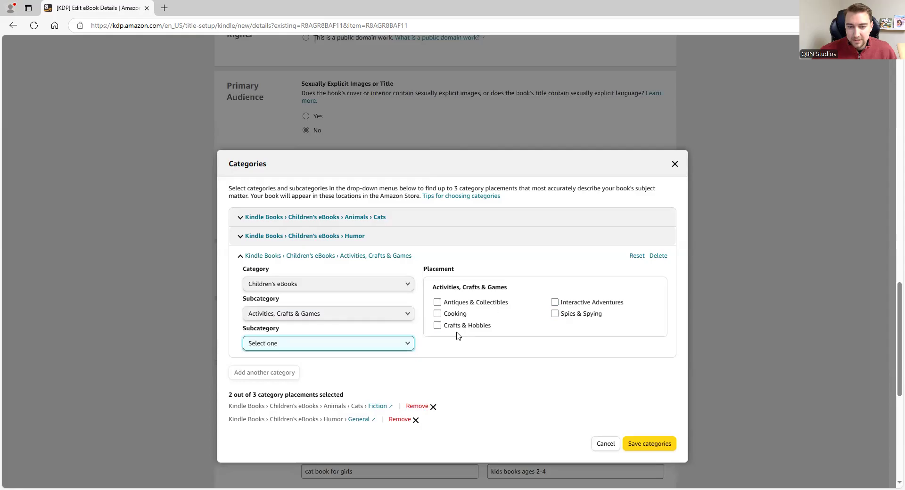
Set the third category's subcategory to Baby-2 with the Animals placement, and save the categories.
click(322, 315)
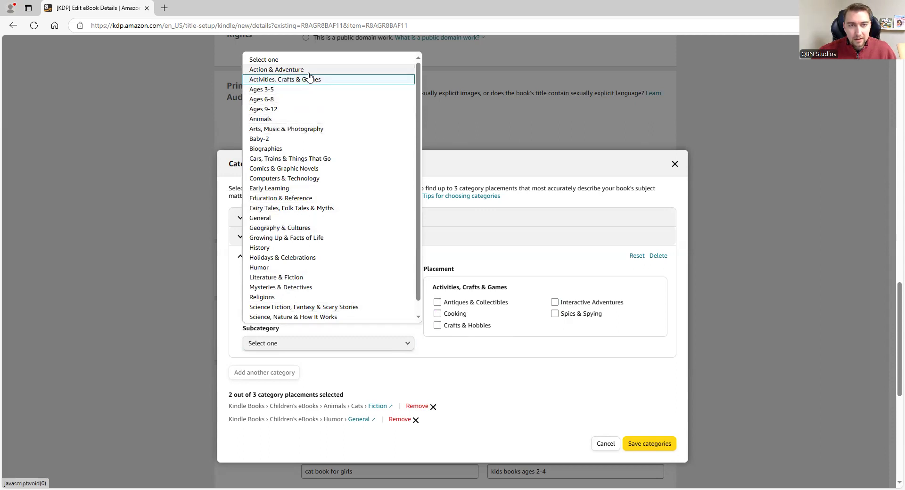
click(318, 139)
click(437, 302)
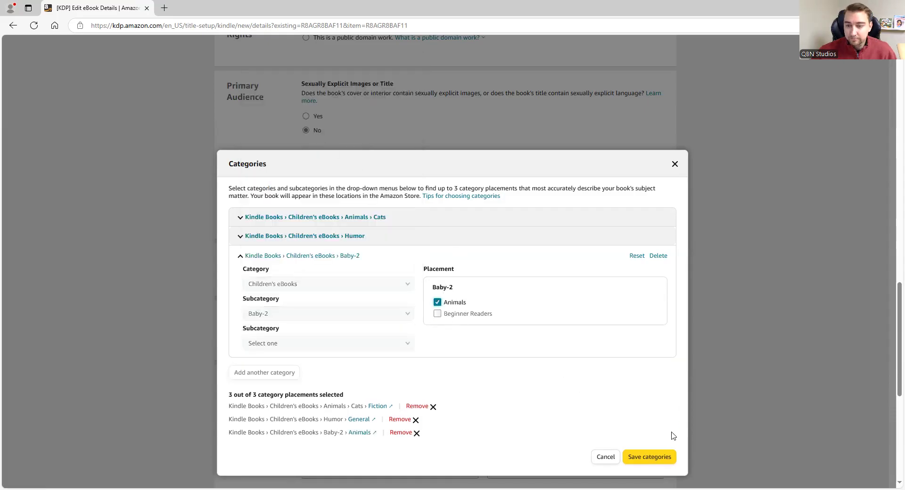
click(660, 457)
Review the saved categories, the pre-order choice and the keywords, including "cat books for kids" and "kids books ages 2-4".
scroll(242, 259, down, 8)
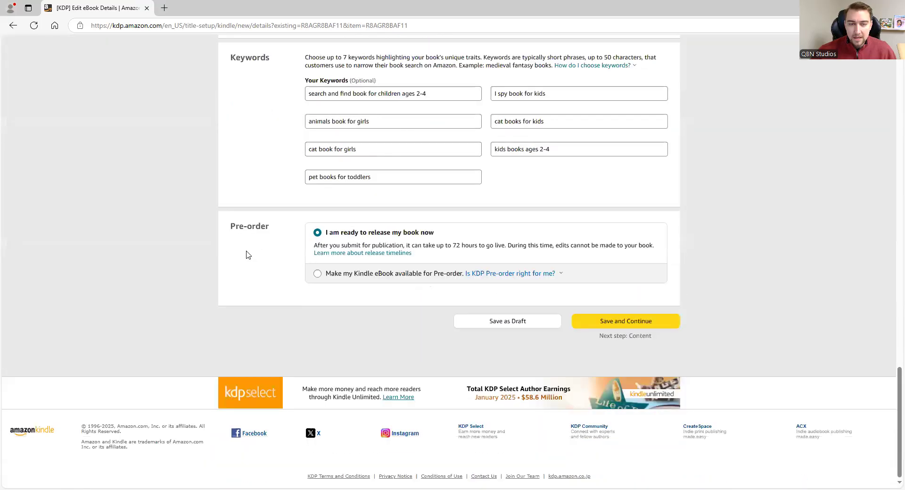
scroll(246, 254, up, 5)
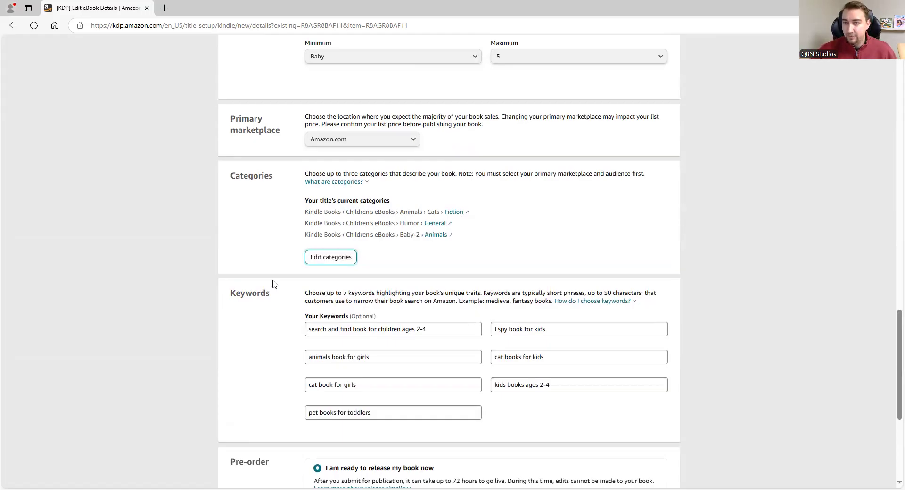
scroll(274, 285, down, 3)
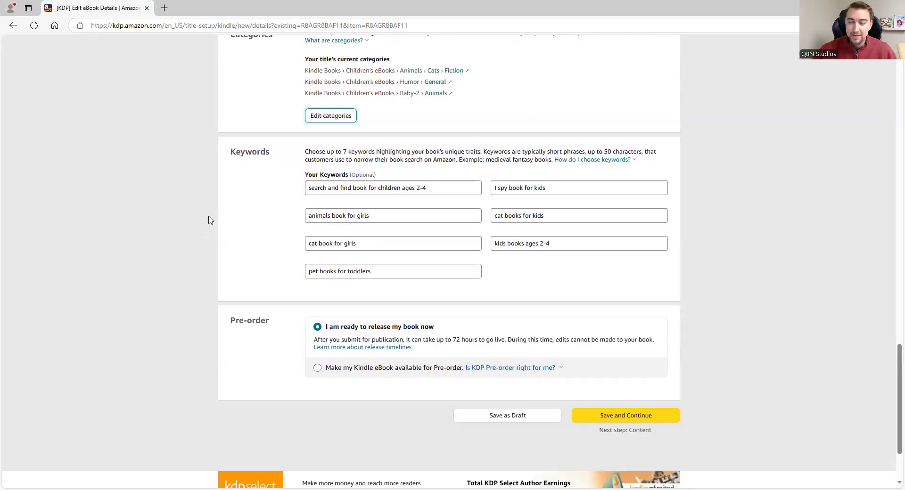
drag(504, 213, 545, 209)
click(544, 215)
click(471, 256)
drag(493, 244, 563, 244)
click(474, 297)
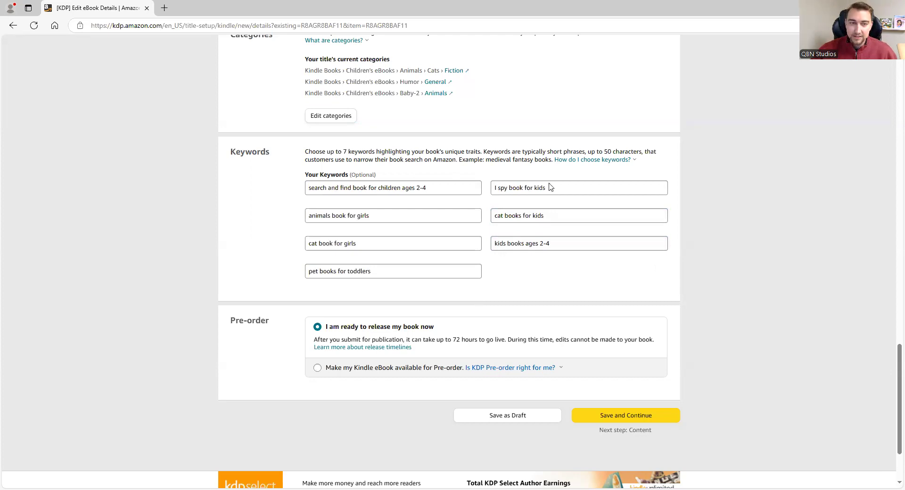
Save the eBook details and upload Where's Maisie.epub as the manuscript on the content page.
scroll(684, 277, down, 2)
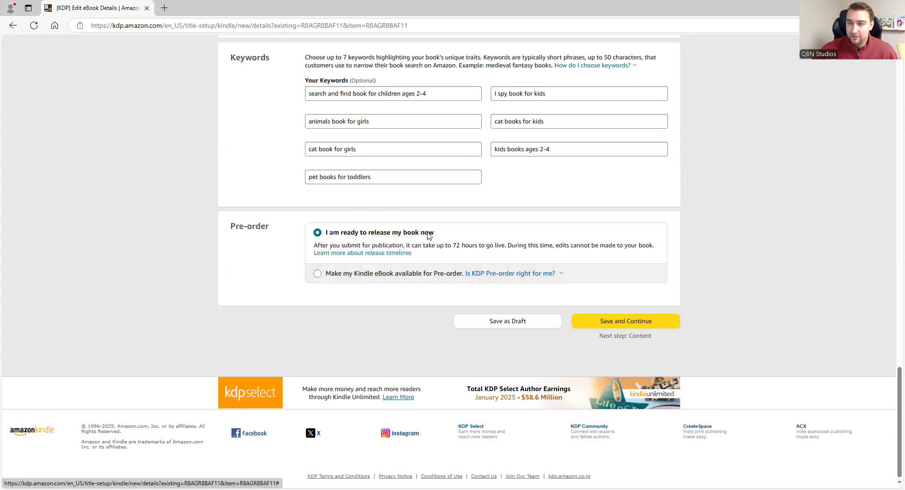
click(631, 325)
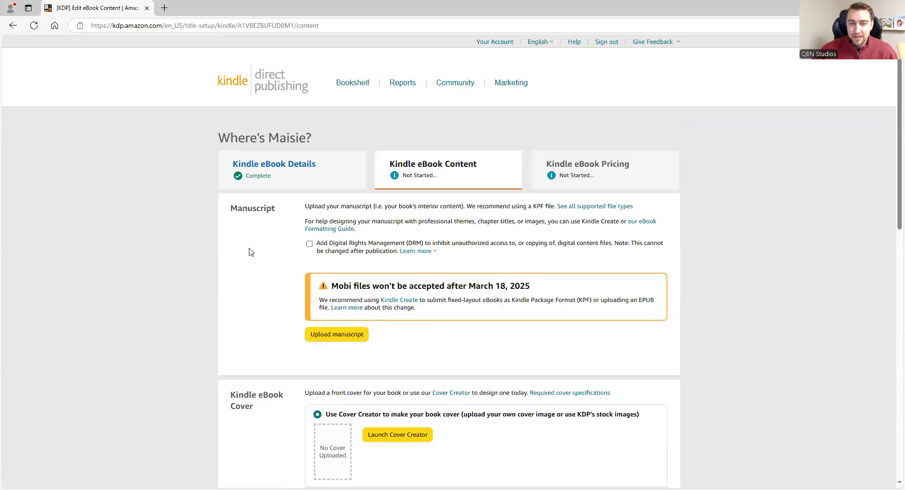
scroll(249, 252, down, 2)
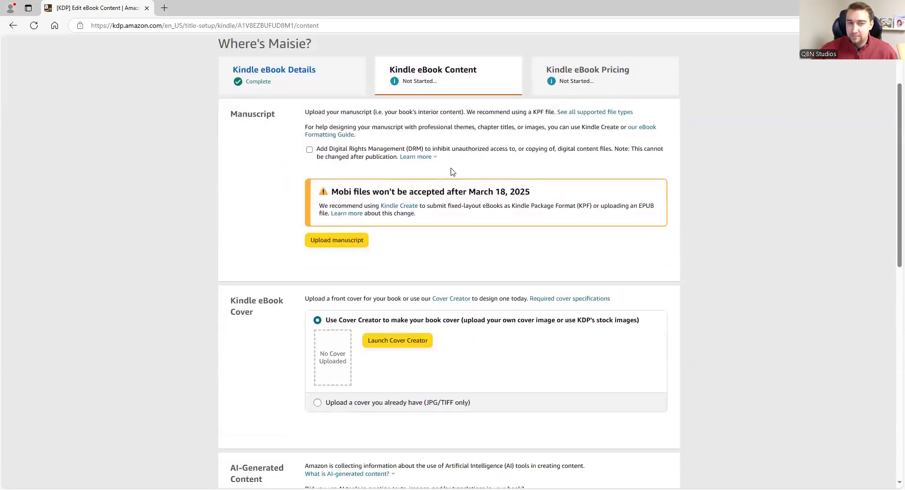
click(337, 241)
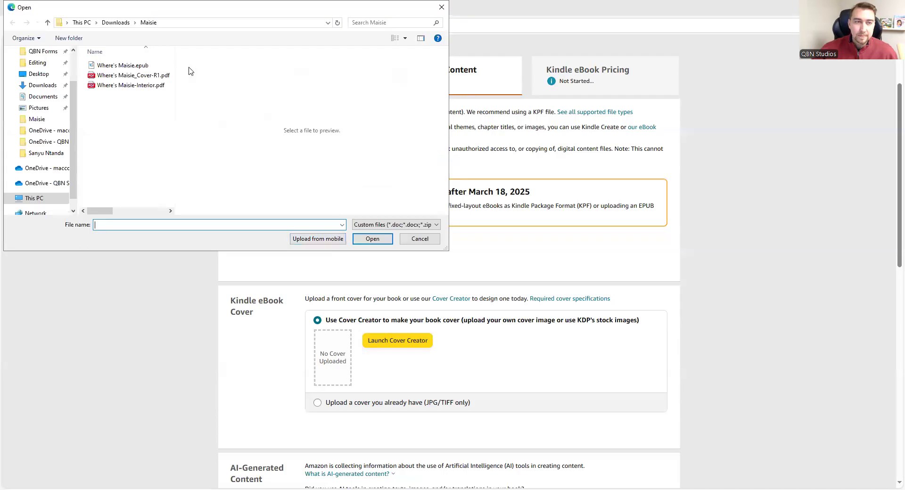
click(116, 67)
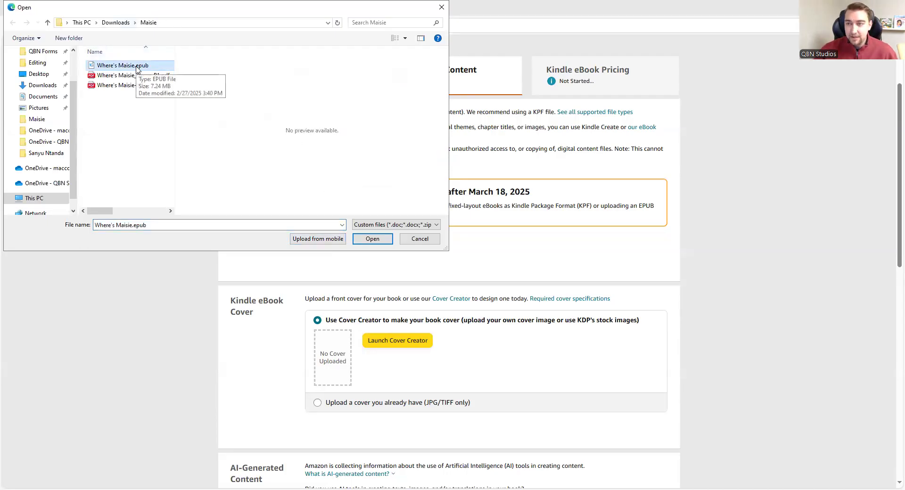
click(370, 238)
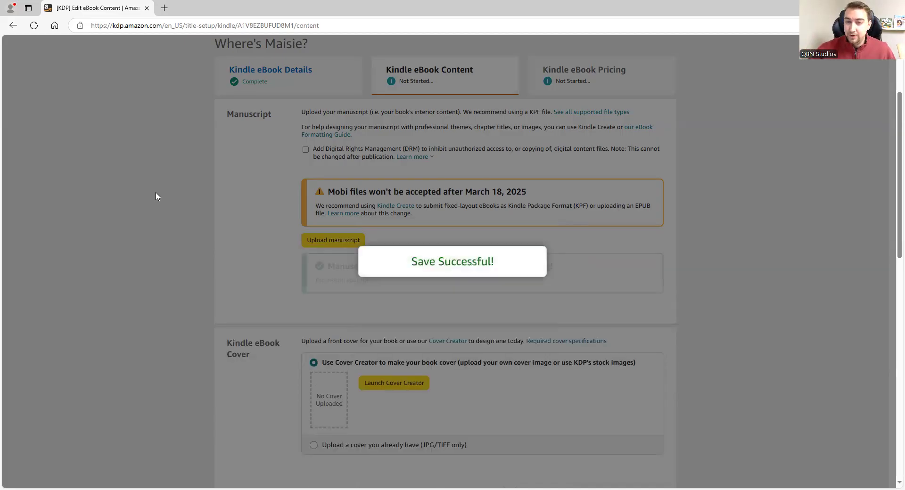
Choose to use an existing cover and upload Where's Maisie_Ecover_Front.jpg as the eBook cover.
scroll(343, 194, down, 3)
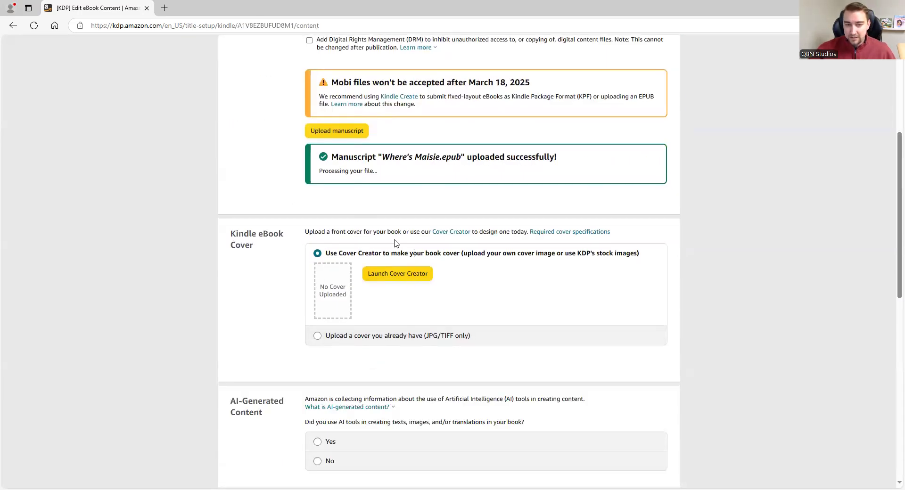
click(432, 342)
click(388, 294)
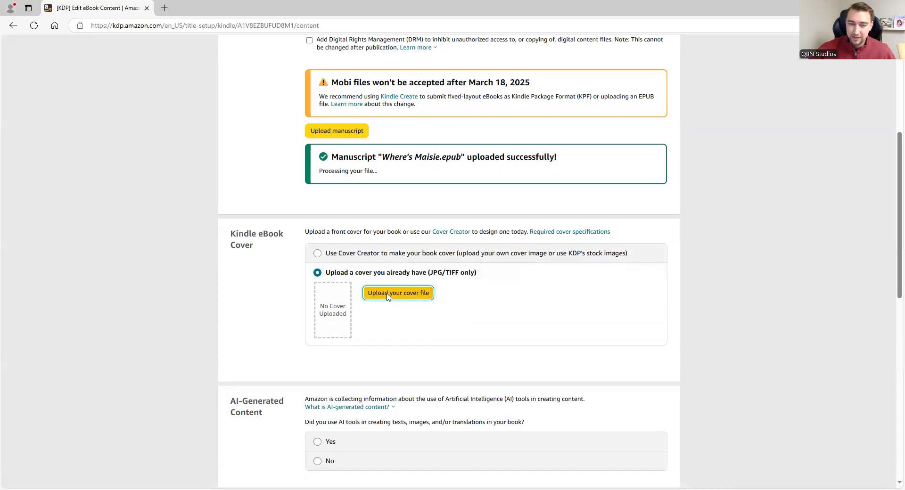
click(127, 82)
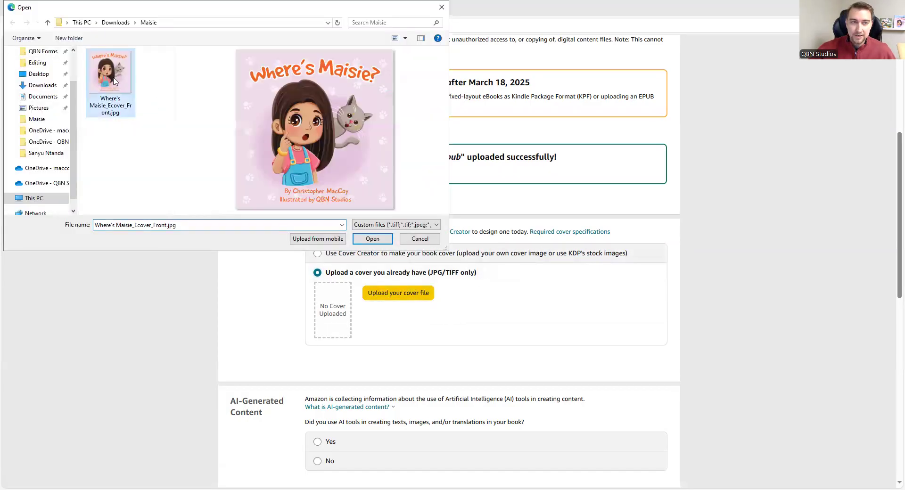
click(369, 239)
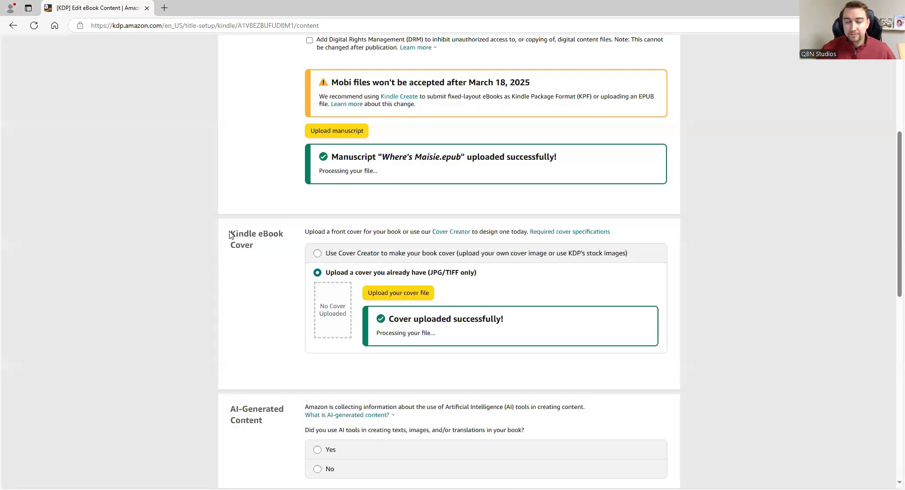
Answer No to the question about using AI tools in creating the book's content.
scroll(200, 229, down, 4)
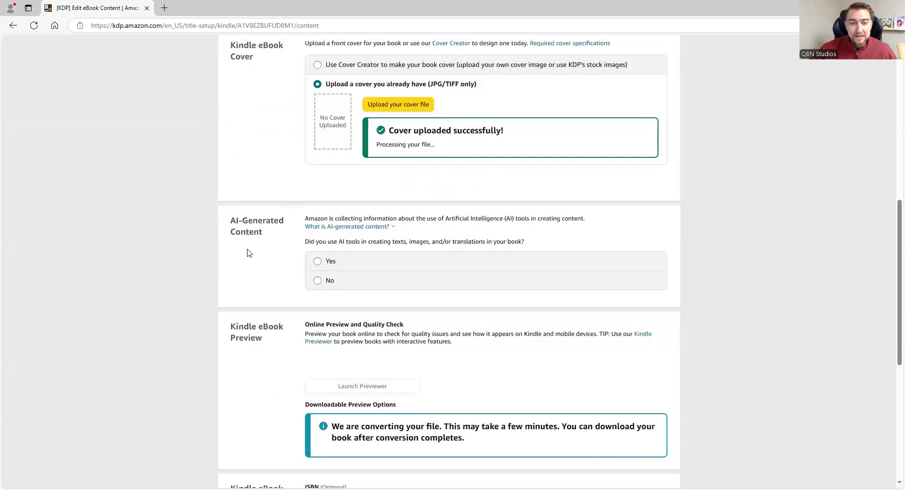
click(311, 283)
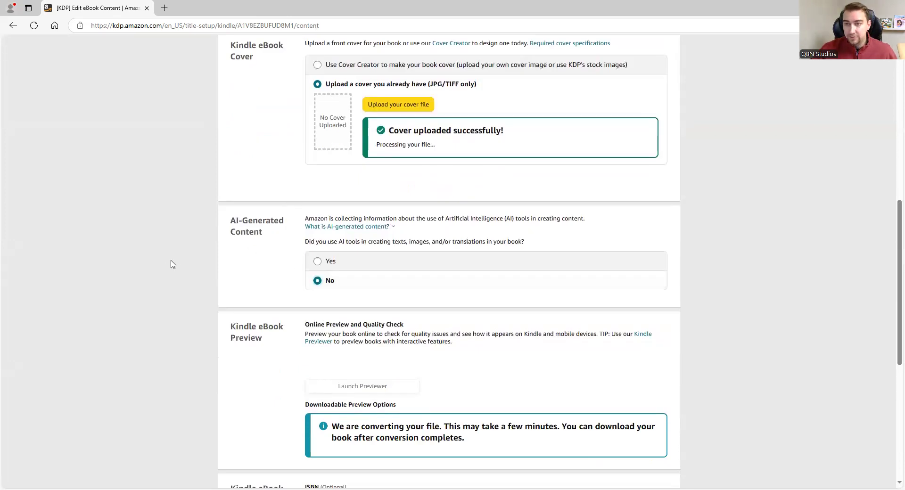
scroll(172, 260, down, 3)
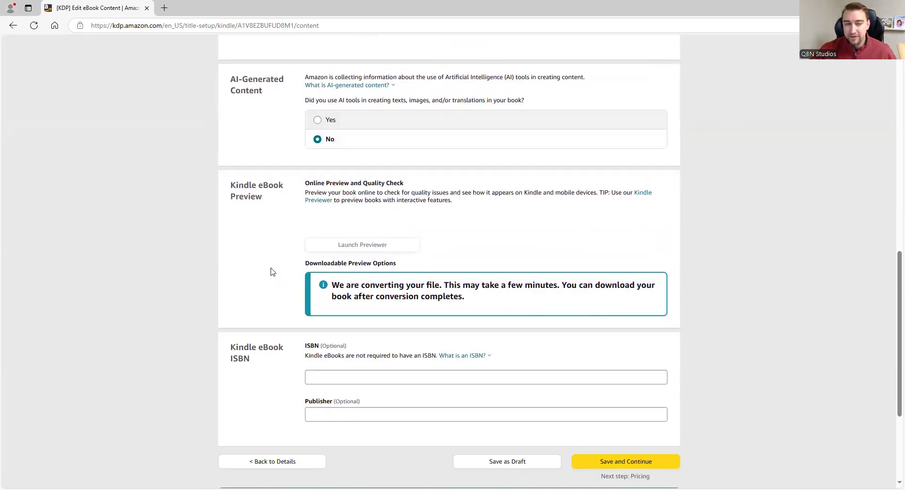
Try adding Digital Rights Management to the manuscript, consulting its explanation, and clear the option again.
scroll(271, 272, up, 10)
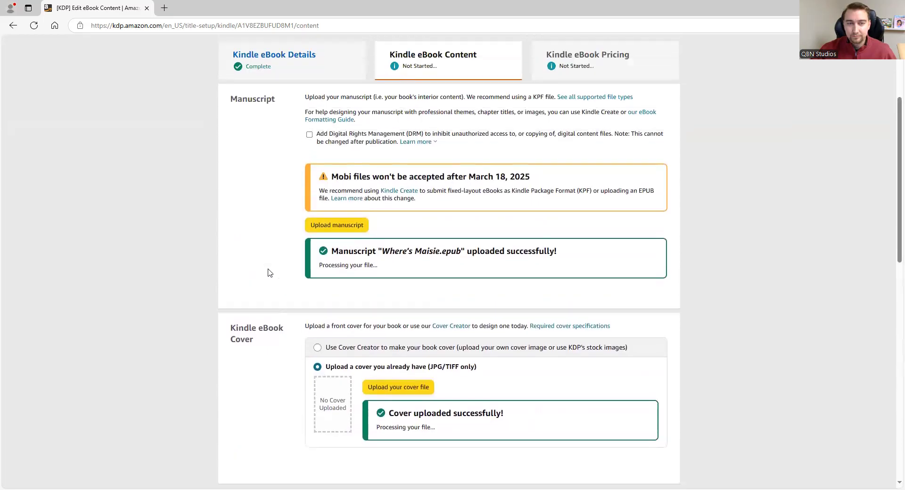
scroll(267, 272, down, 2)
drag(314, 144, 349, 143)
drag(398, 176, 461, 191)
click(310, 181)
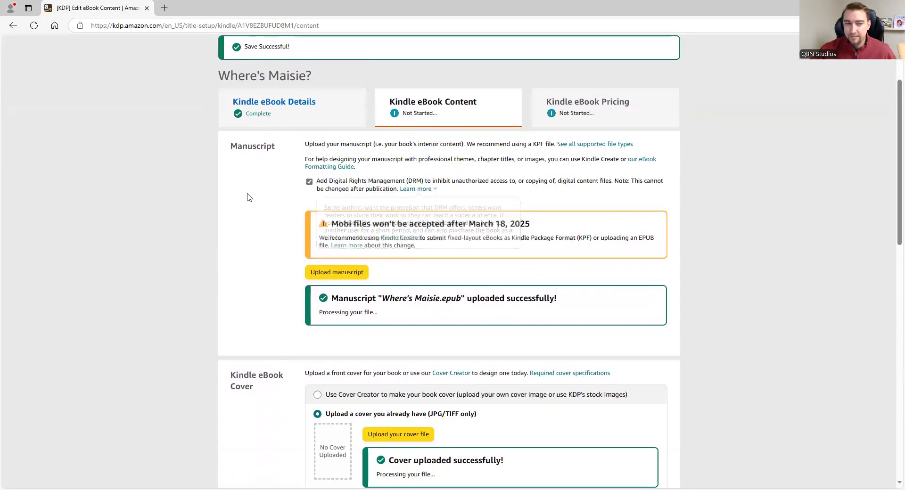
click(309, 181)
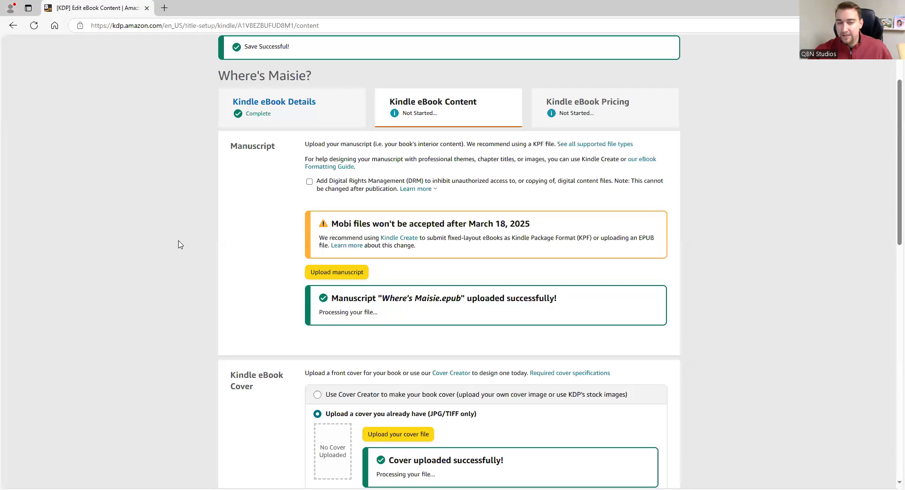
scroll(178, 242, down, 10)
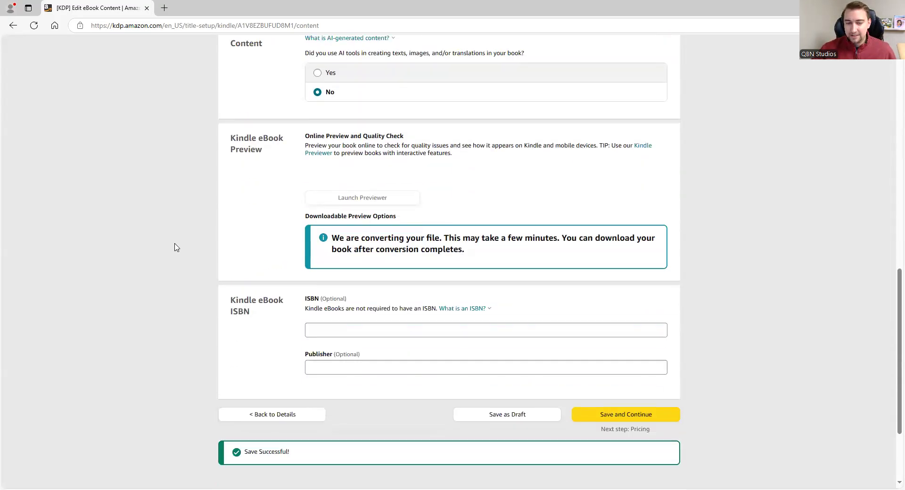
scroll(175, 246, up, 8)
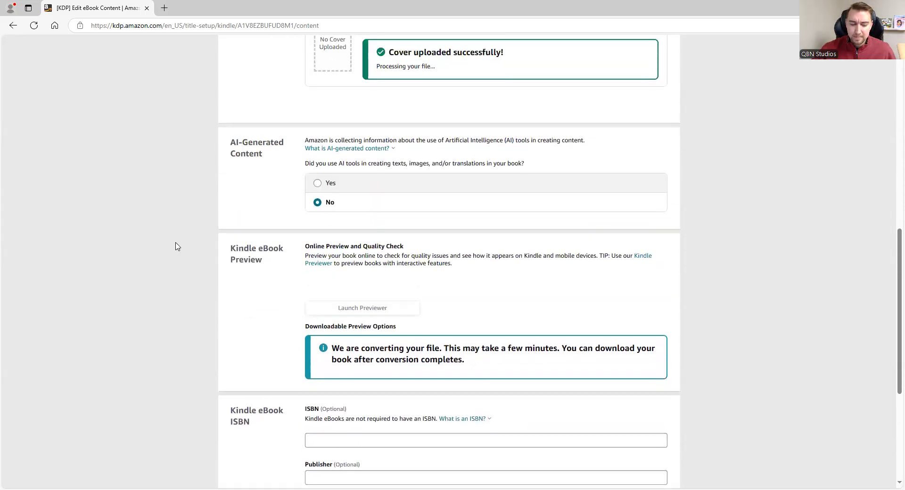
scroll(178, 246, up, 2)
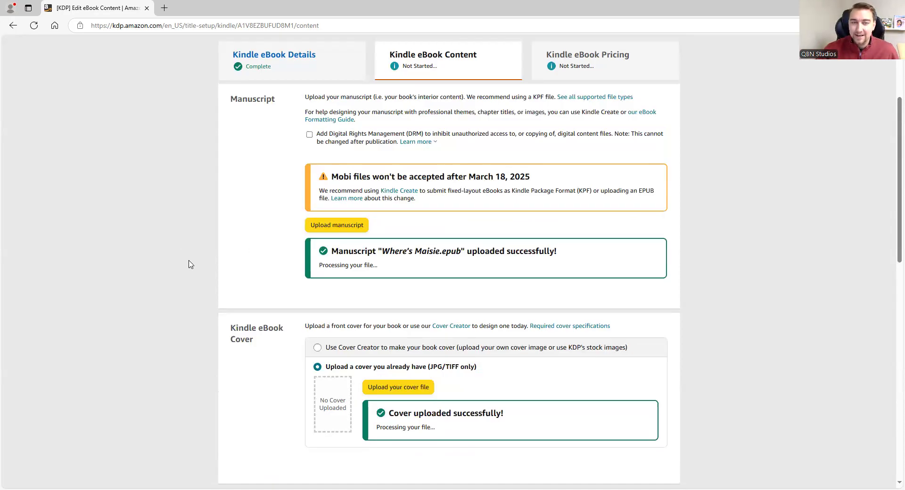
scroll(191, 266, down, 9)
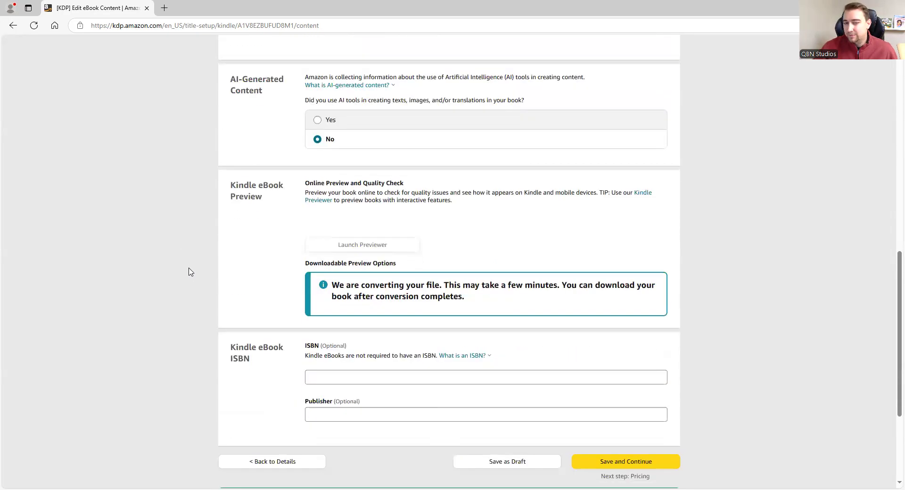
triple_click(264, 245)
click(227, 253)
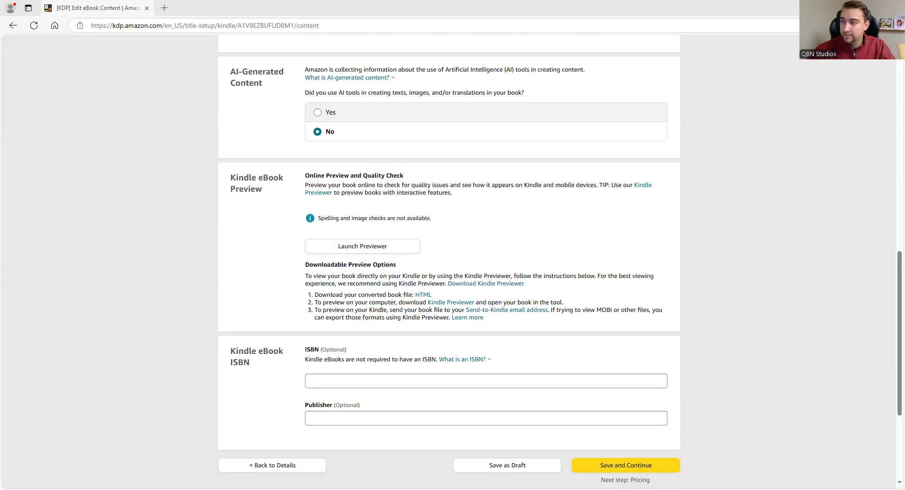
click(357, 381)
key(ctrl+v)
click(356, 419)
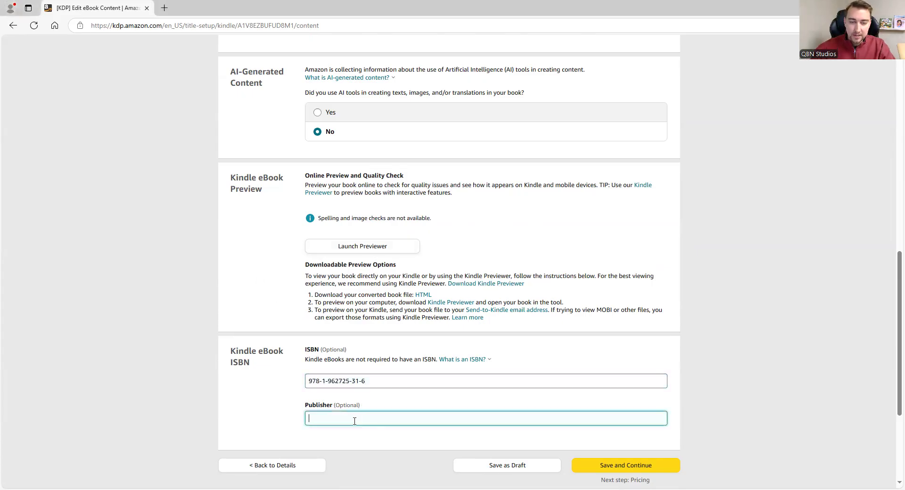
text(QBN Studios)
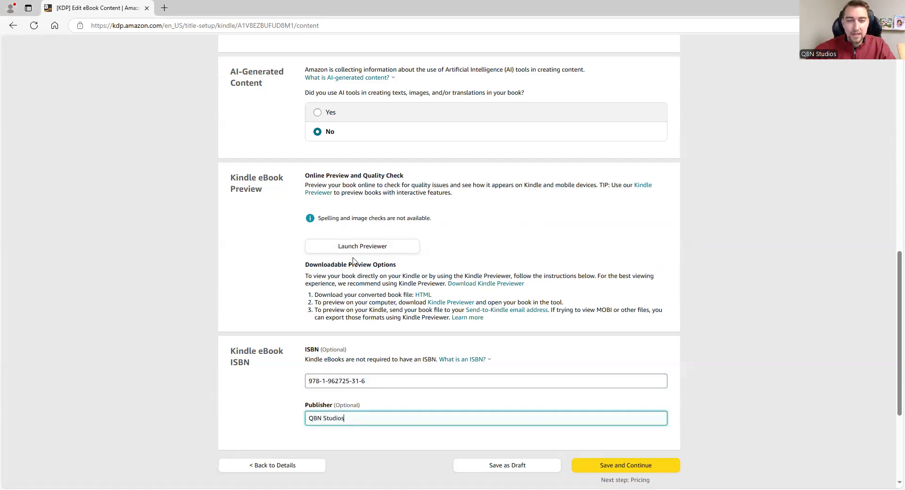
Preview the converted book in the online previewer's tablet view, examining the spreads through location 10, and return to the content page.
click(366, 247)
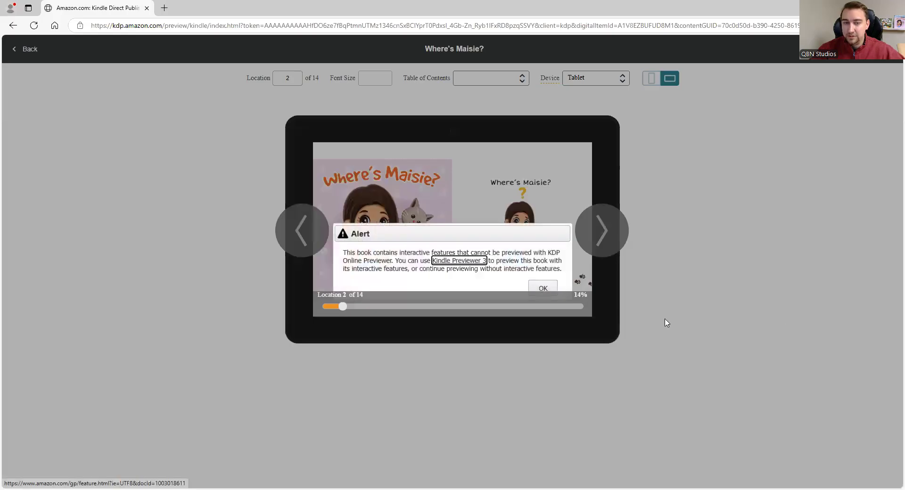
click(547, 291)
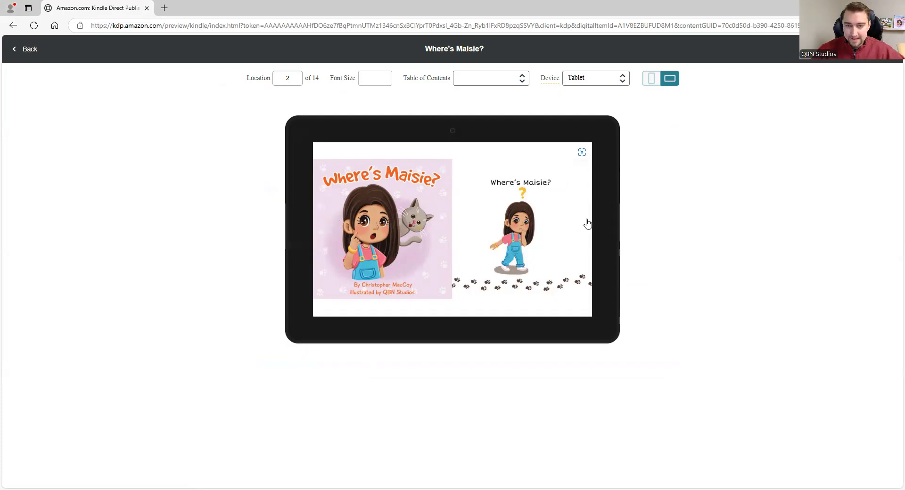
click(596, 229)
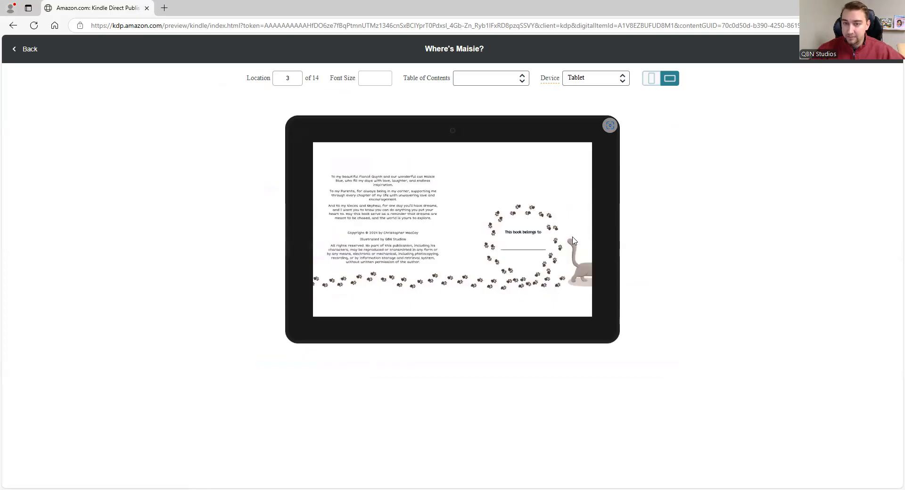
mouse_move(598, 231)
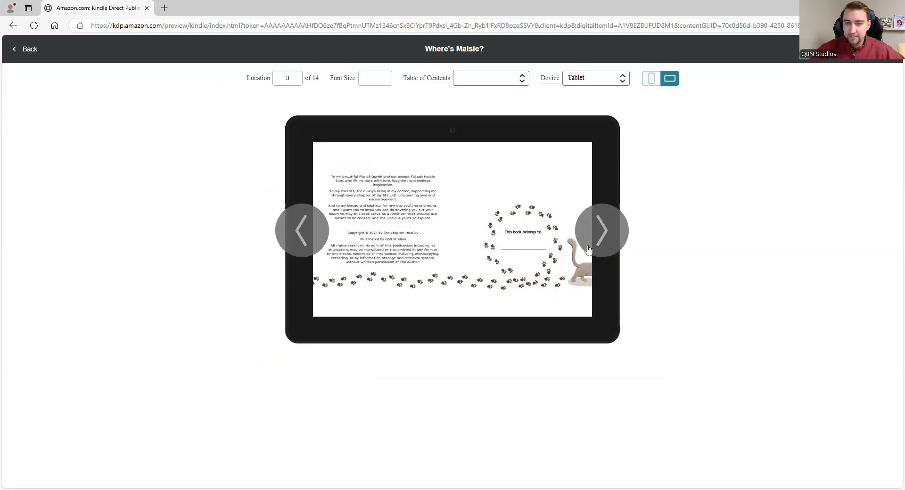
click(592, 244)
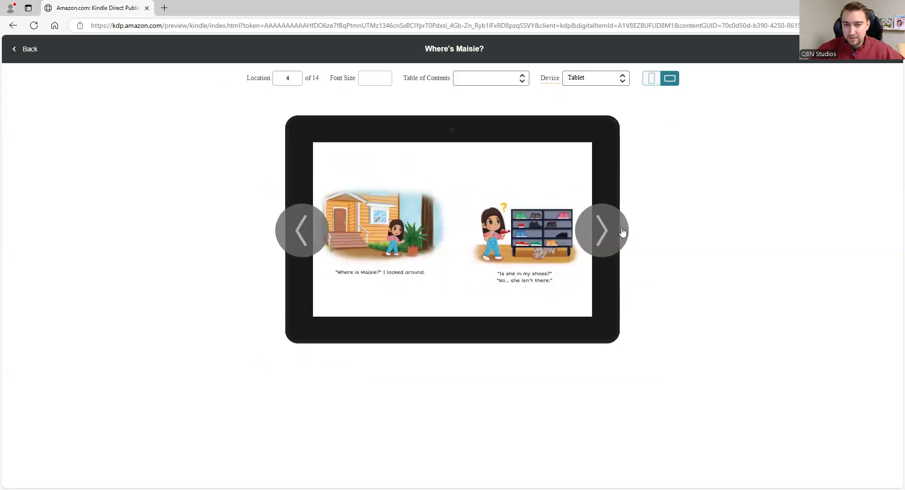
click(606, 236)
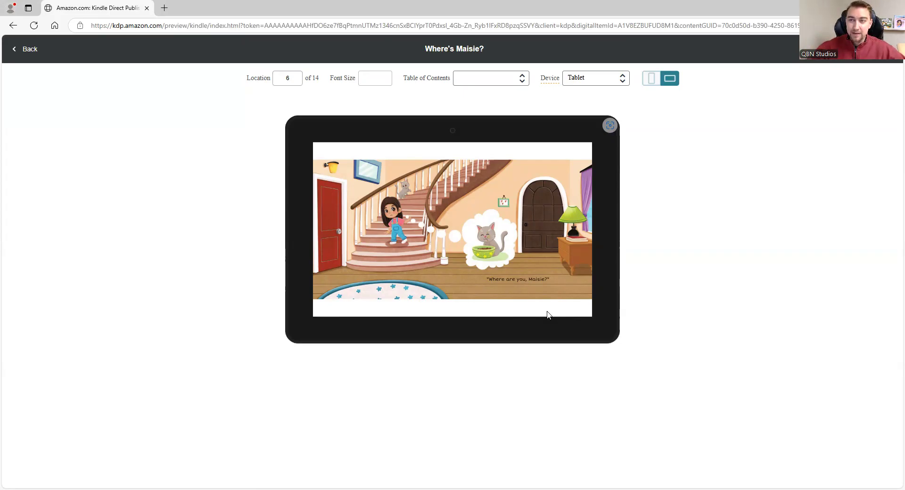
click(599, 226)
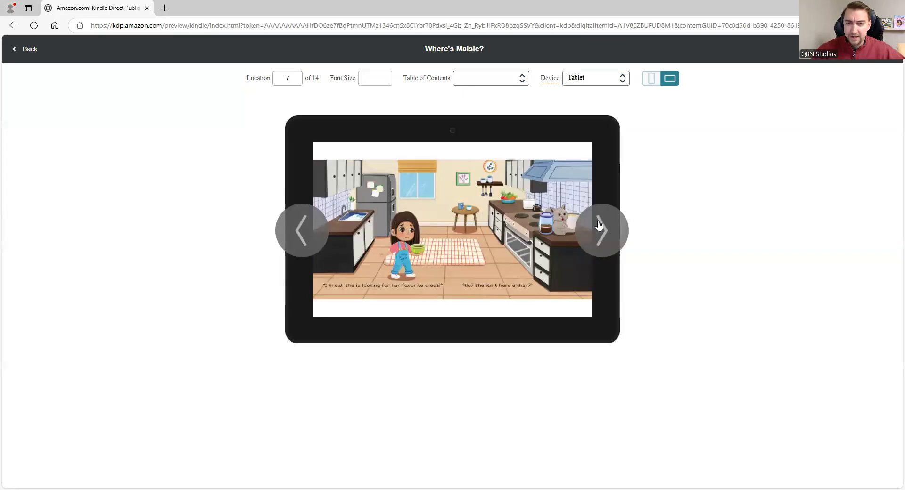
click(599, 226)
click(597, 225)
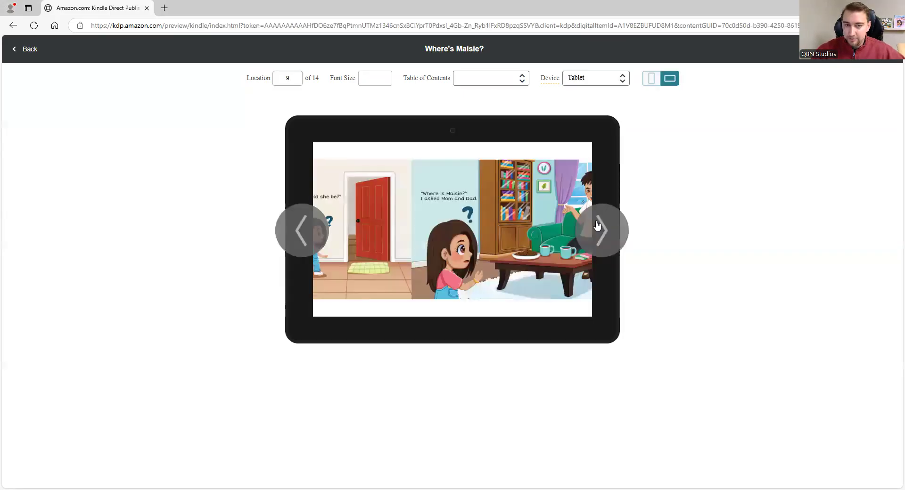
click(596, 225)
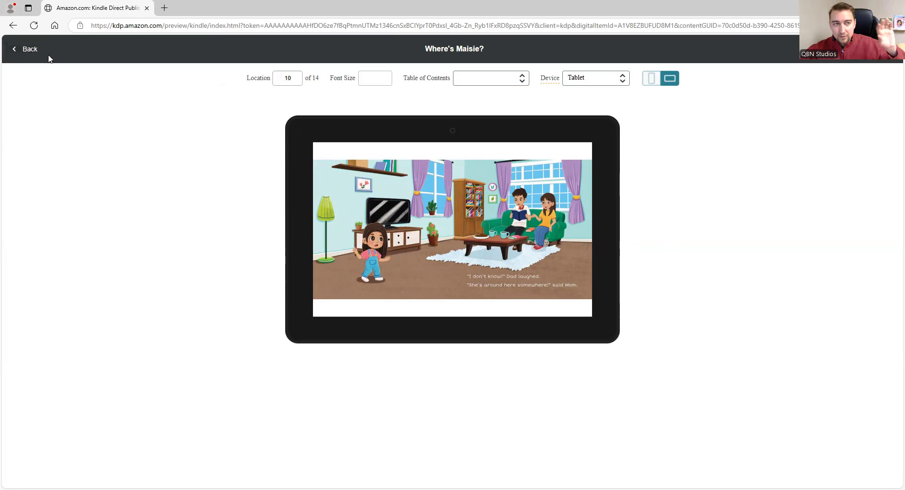
click(30, 50)
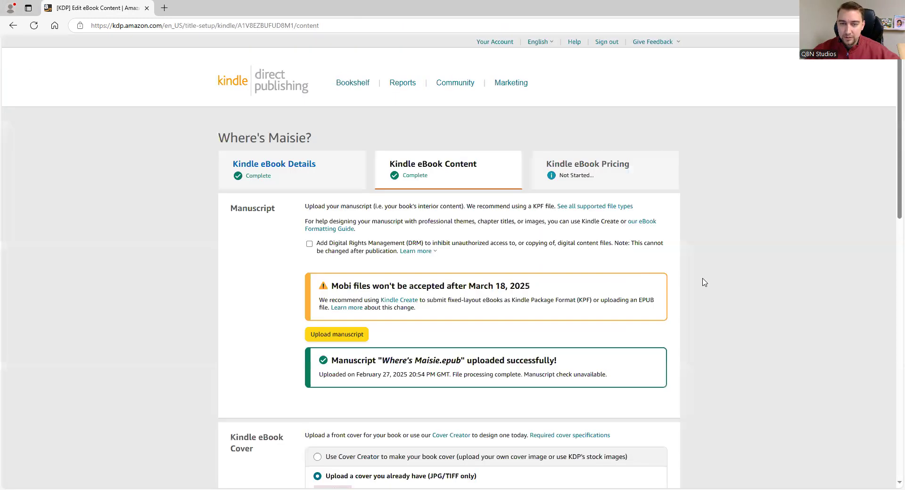
Save the eBook content and continue to the pricing page's royalty and list price settings.
scroll(731, 286, down, 14)
click(647, 322)
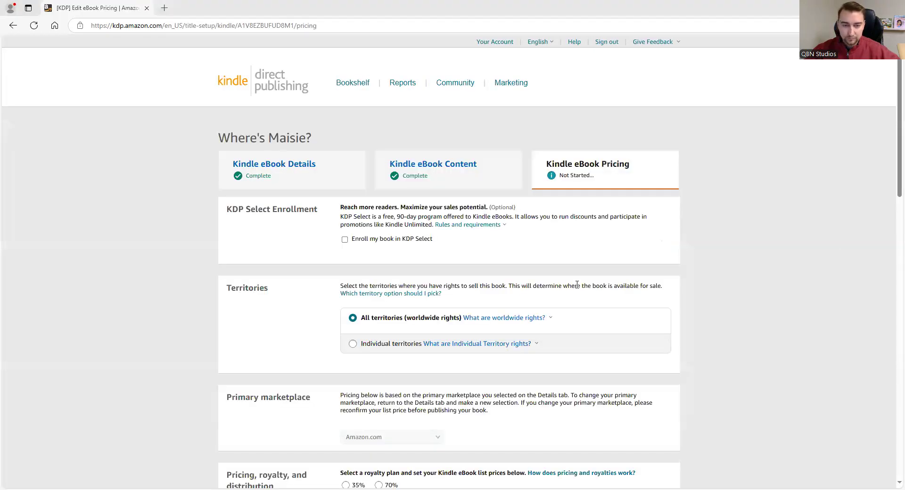
scroll(684, 259, down, 2)
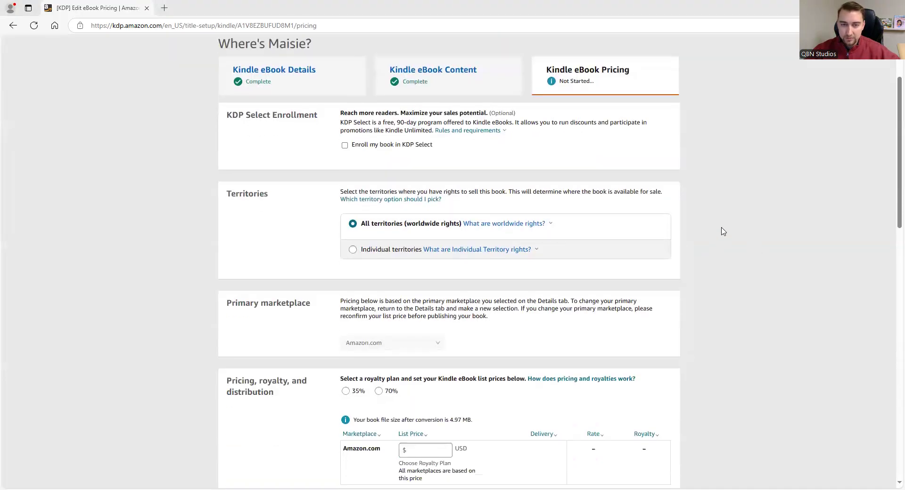
Enroll the book in KDP Select and choose the 70% royalty plan.
click(364, 146)
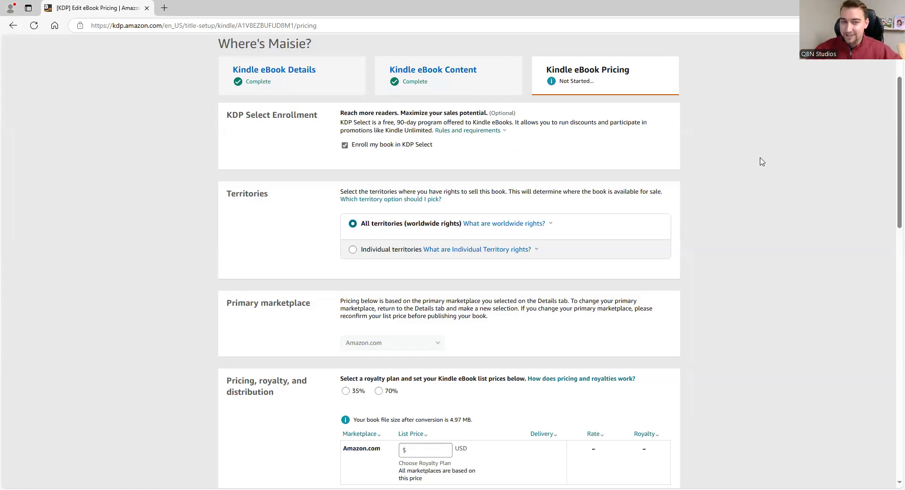
scroll(726, 208, down, 4)
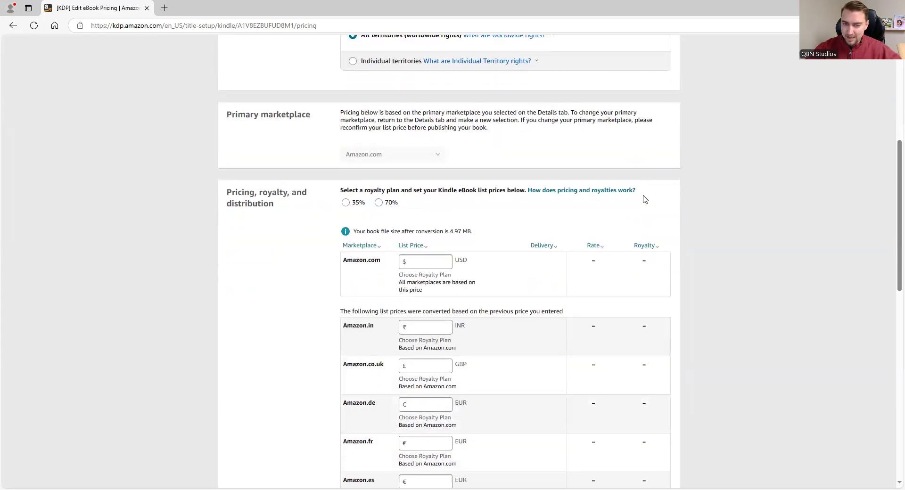
scroll(648, 198, down, 1)
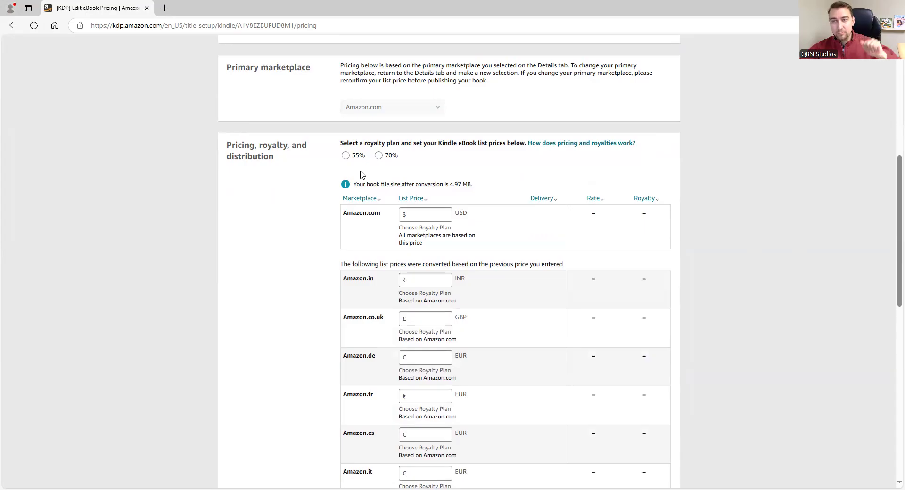
click(379, 155)
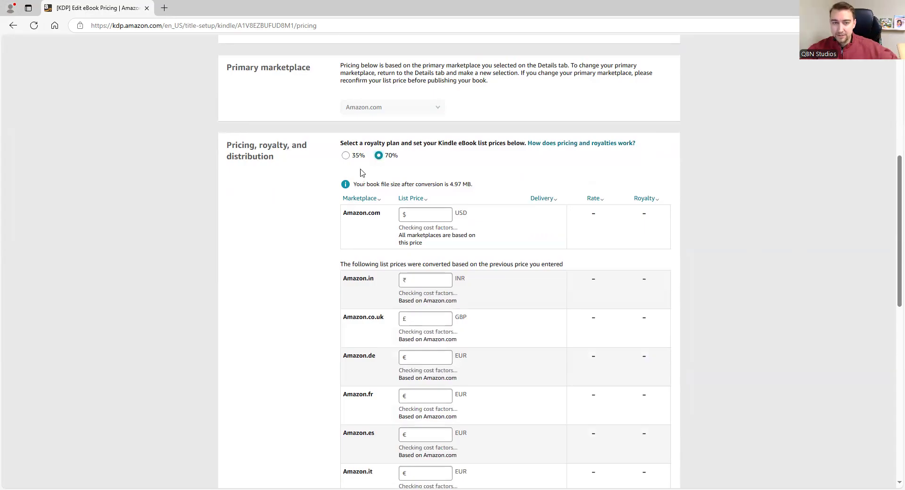
Set the Amazon.com list price to 2.99 USD and have the other marketplaces' prices converted from it.
click(421, 213)
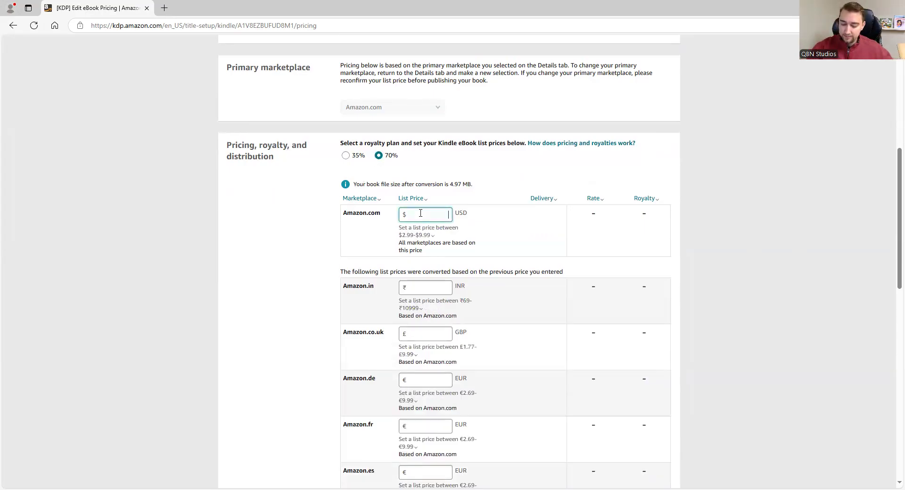
text(2.99)
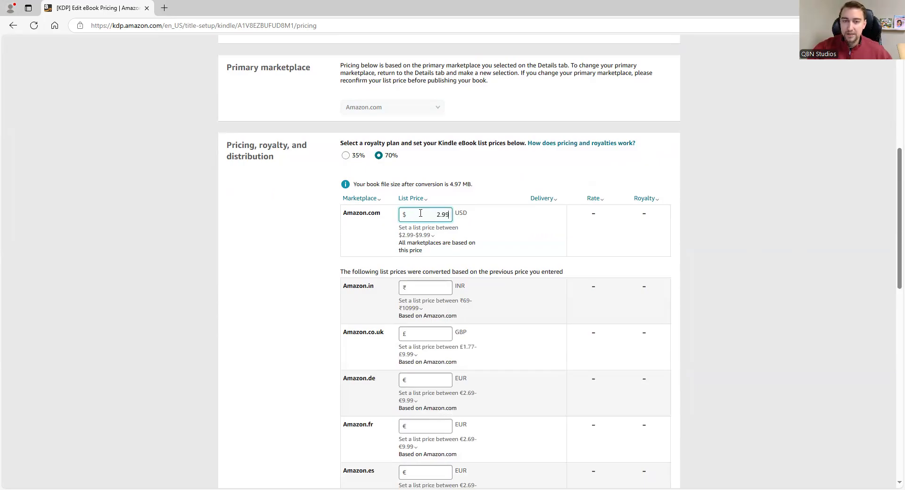
click(744, 215)
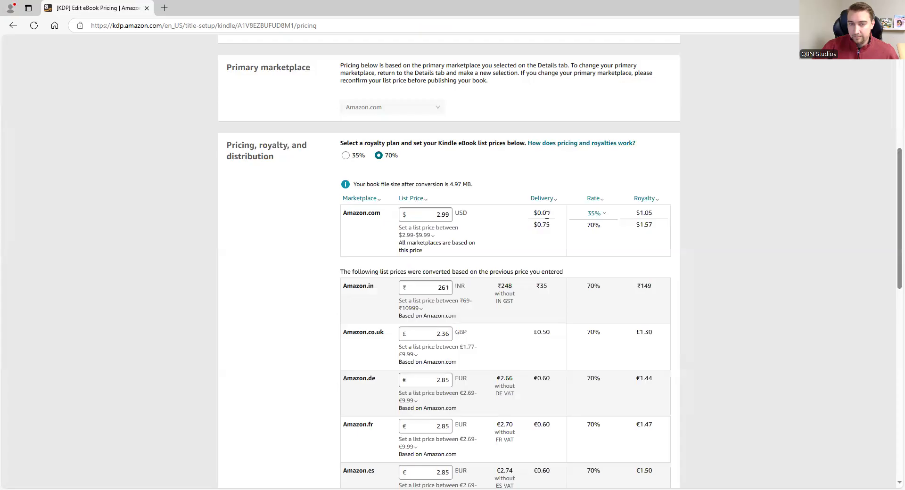
Examine the Amazon.com delivery cost and royalty under the 35% and 70% rates.
click(594, 213)
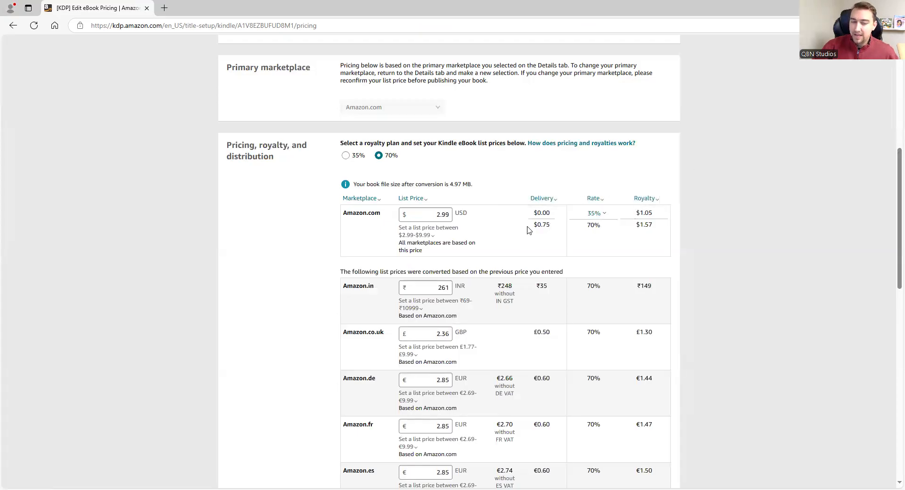
drag(533, 226, 559, 227)
click(558, 228)
drag(636, 226, 653, 225)
click(693, 226)
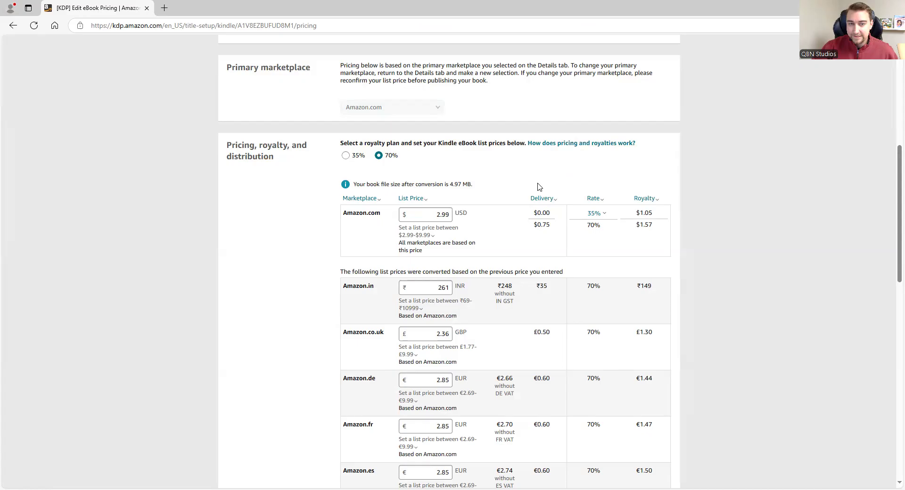
Try a 1.99 USD list price for Amazon.com and set it back to 2.99 USD.
drag(434, 214, 503, 216)
text(1.99)
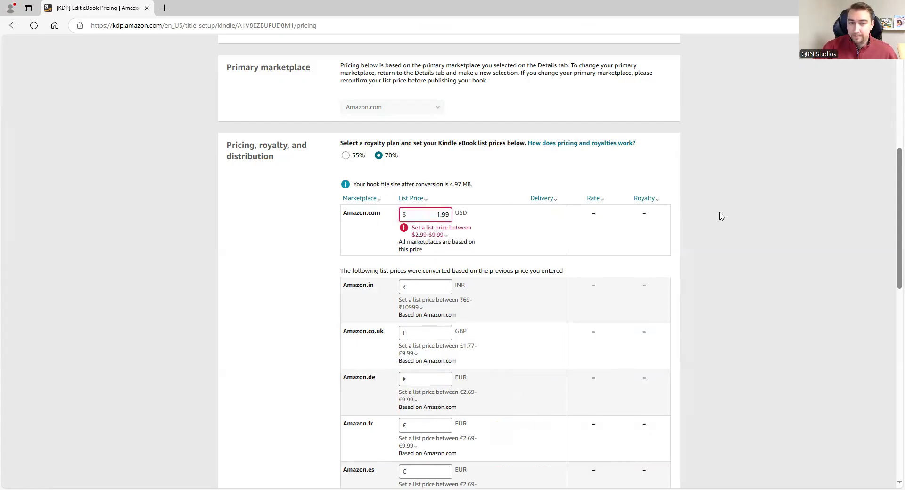
key(ctrl+a)
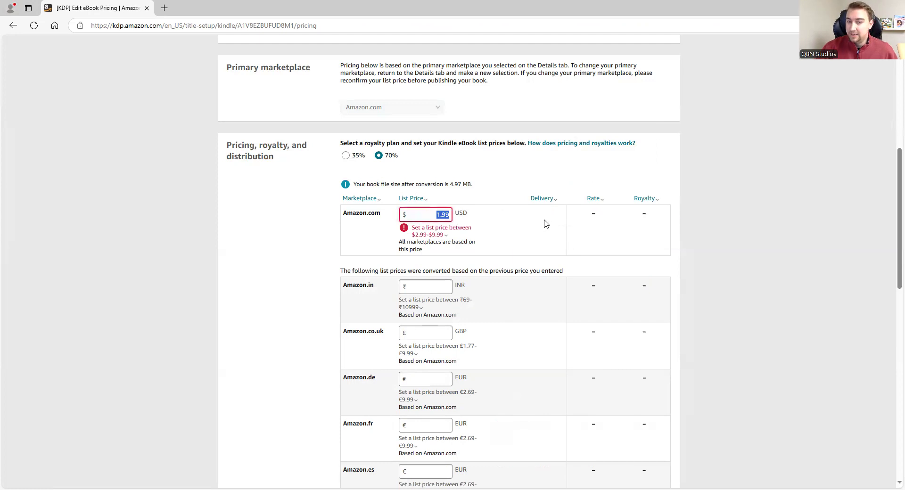
text(2.99)
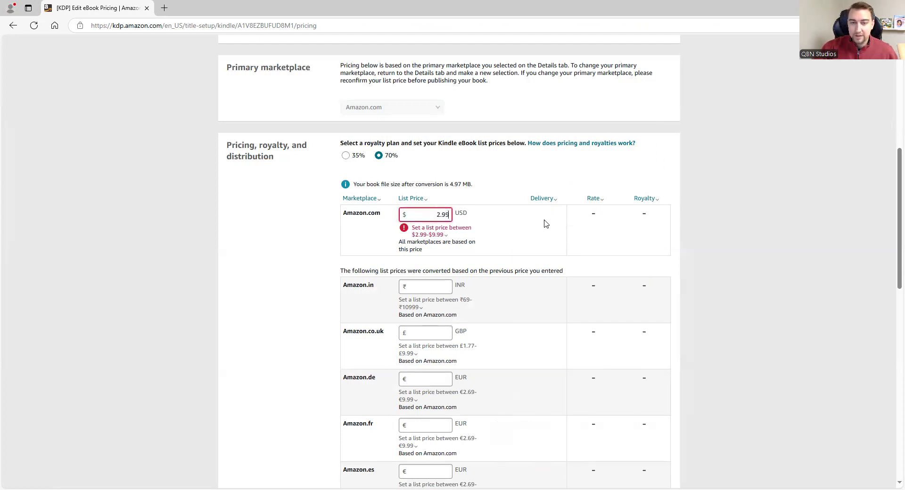
click(273, 275)
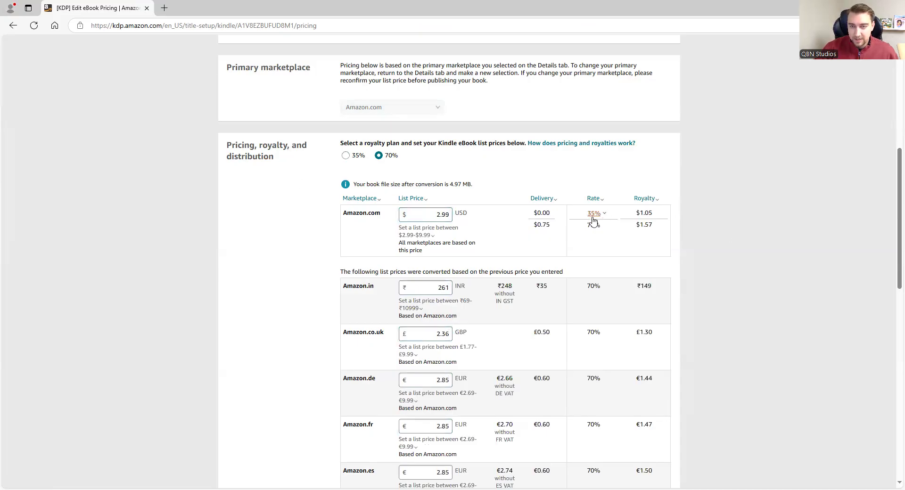
Recheck the Amazon.com delivery cost at the 70% rate and publish the Kindle eBook.
drag(561, 226, 523, 231)
click(521, 233)
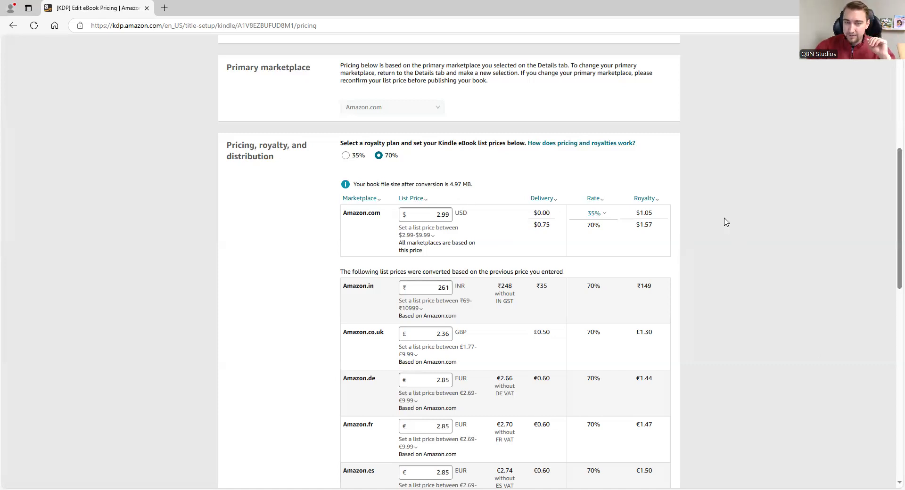
scroll(726, 222, down, 10)
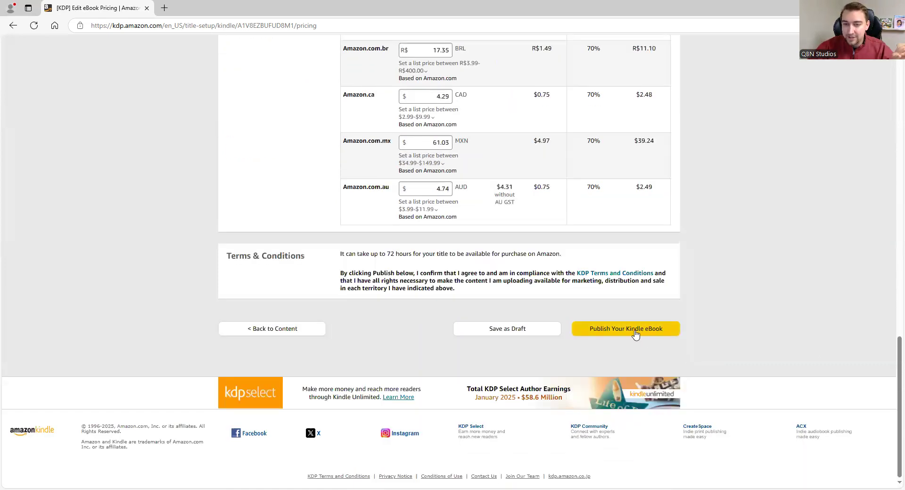
click(635, 330)
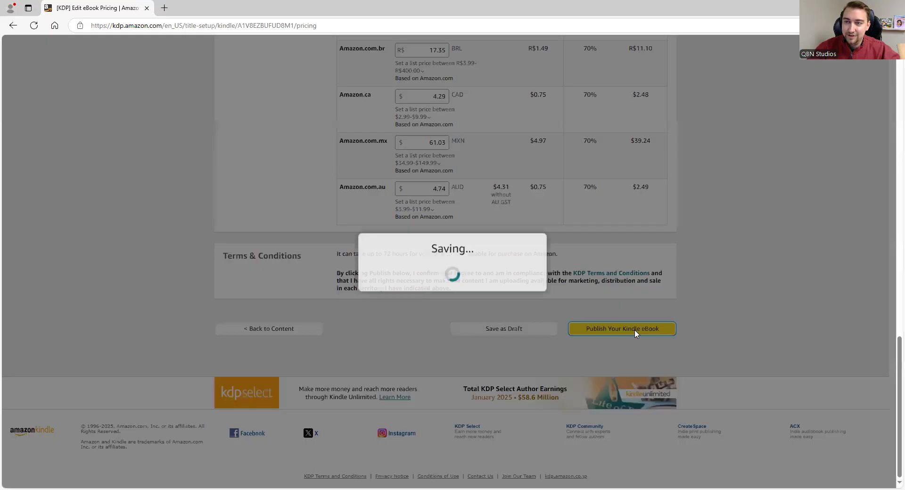